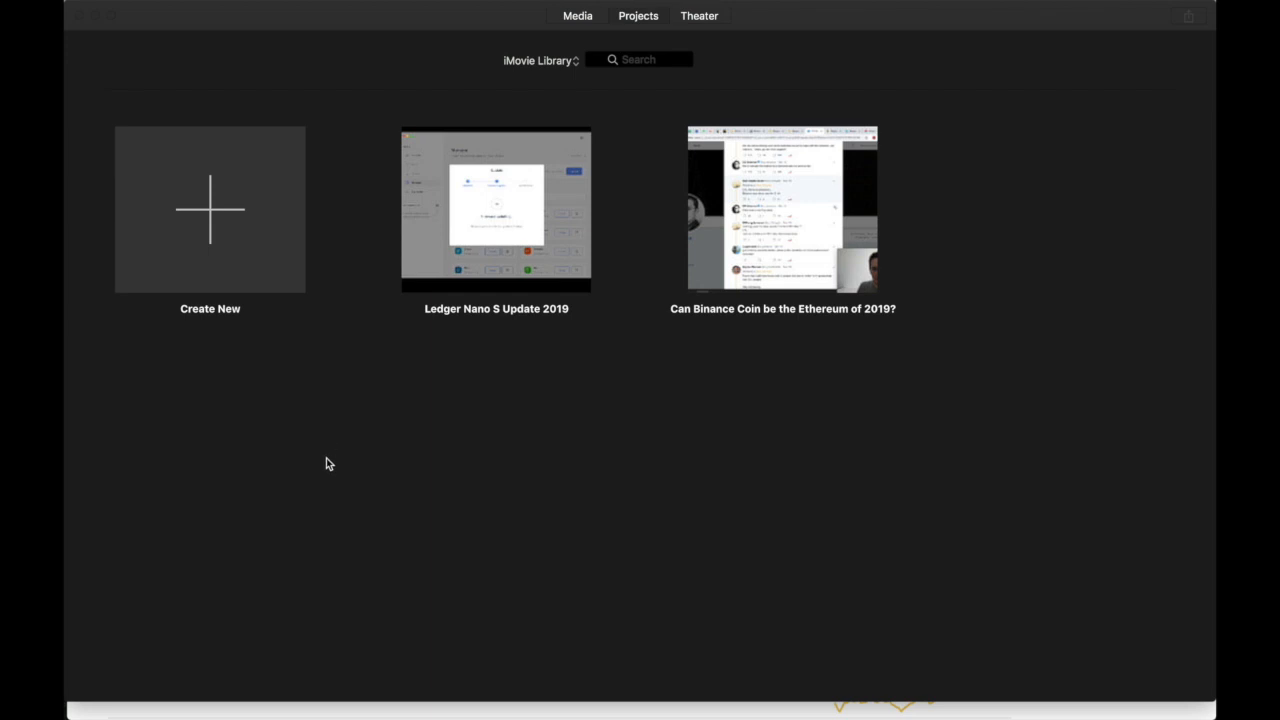
- Check the iMovie Library's on-disk size in the Movies folder via Get Info, then return to iMovie
click(126, 688)
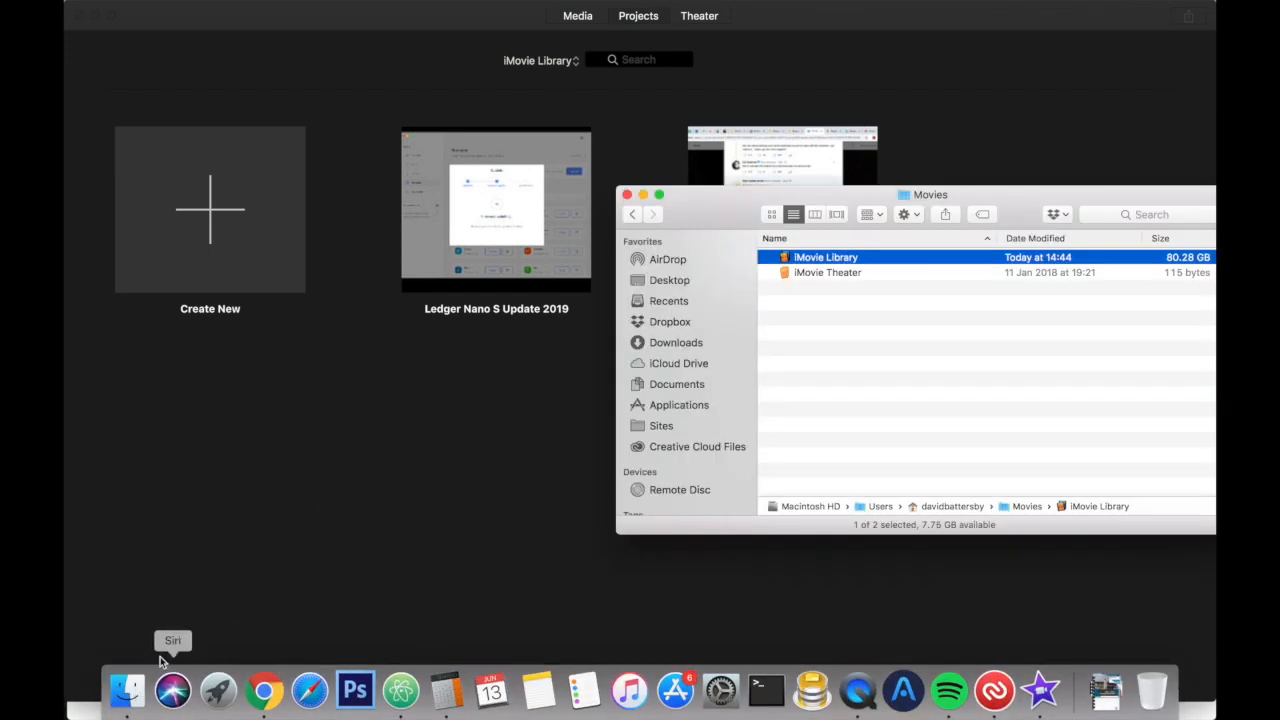
click(840, 408)
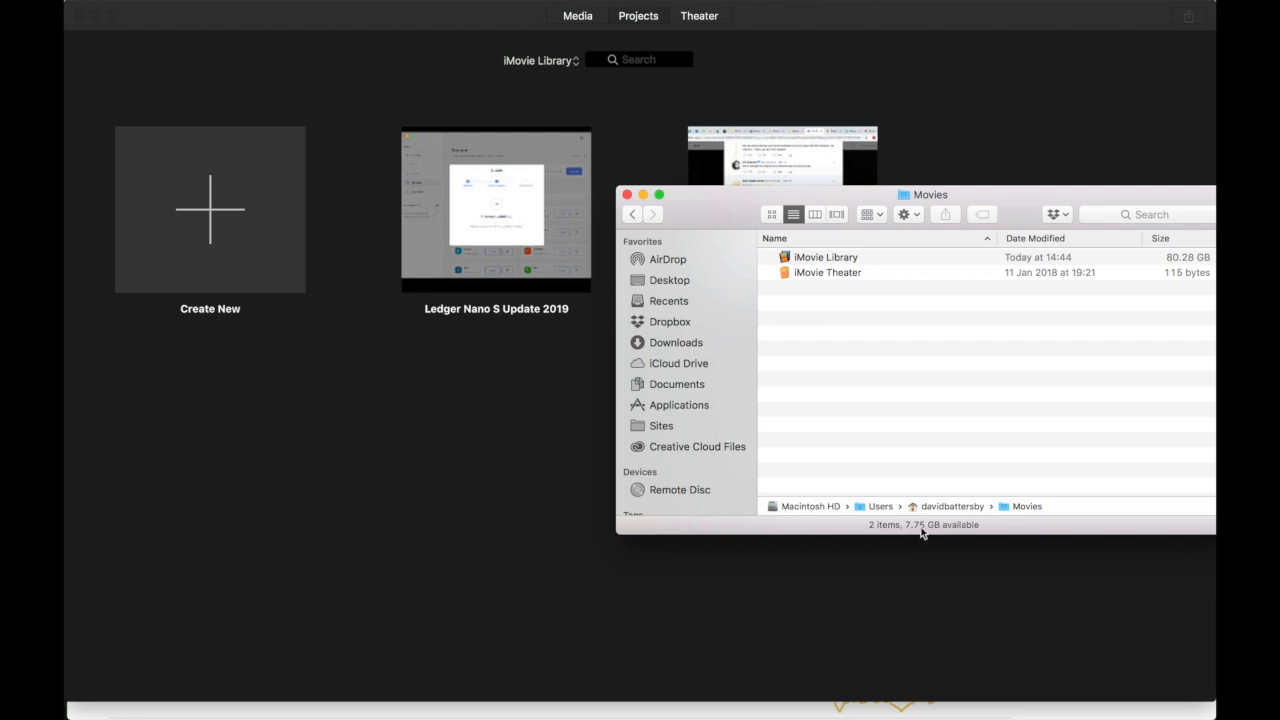
click(832, 259)
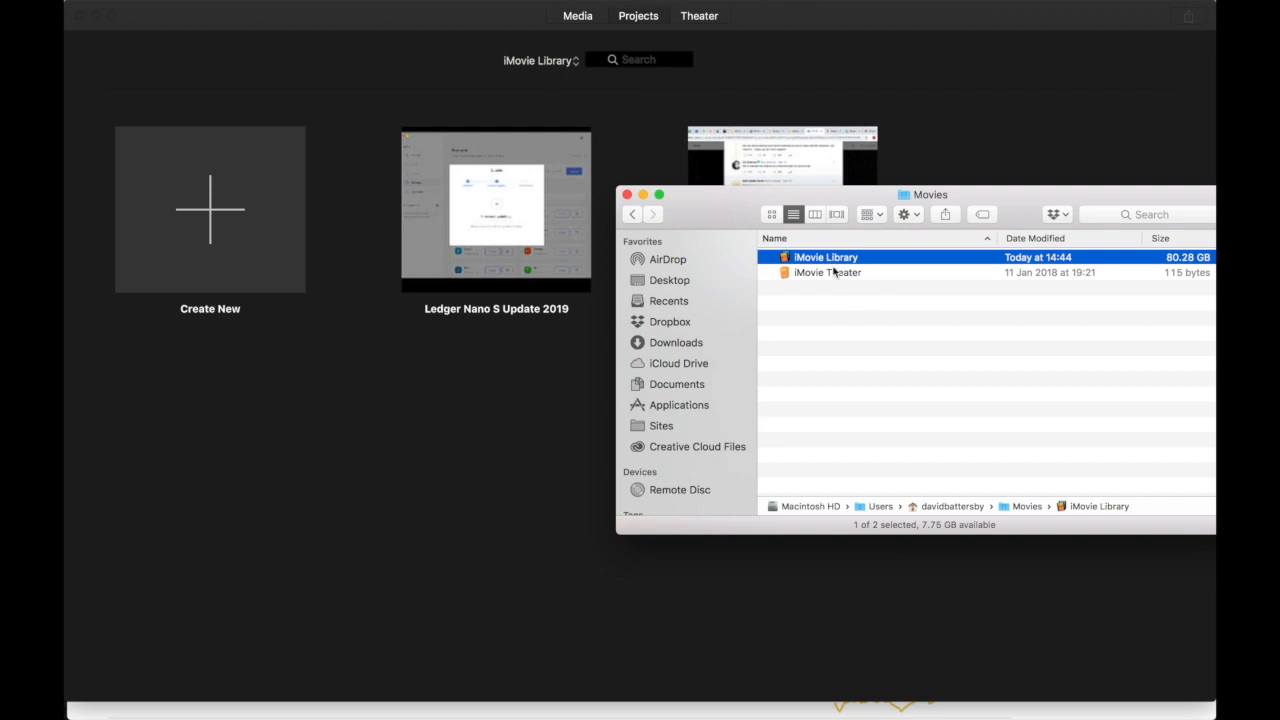
right_click(827, 256)
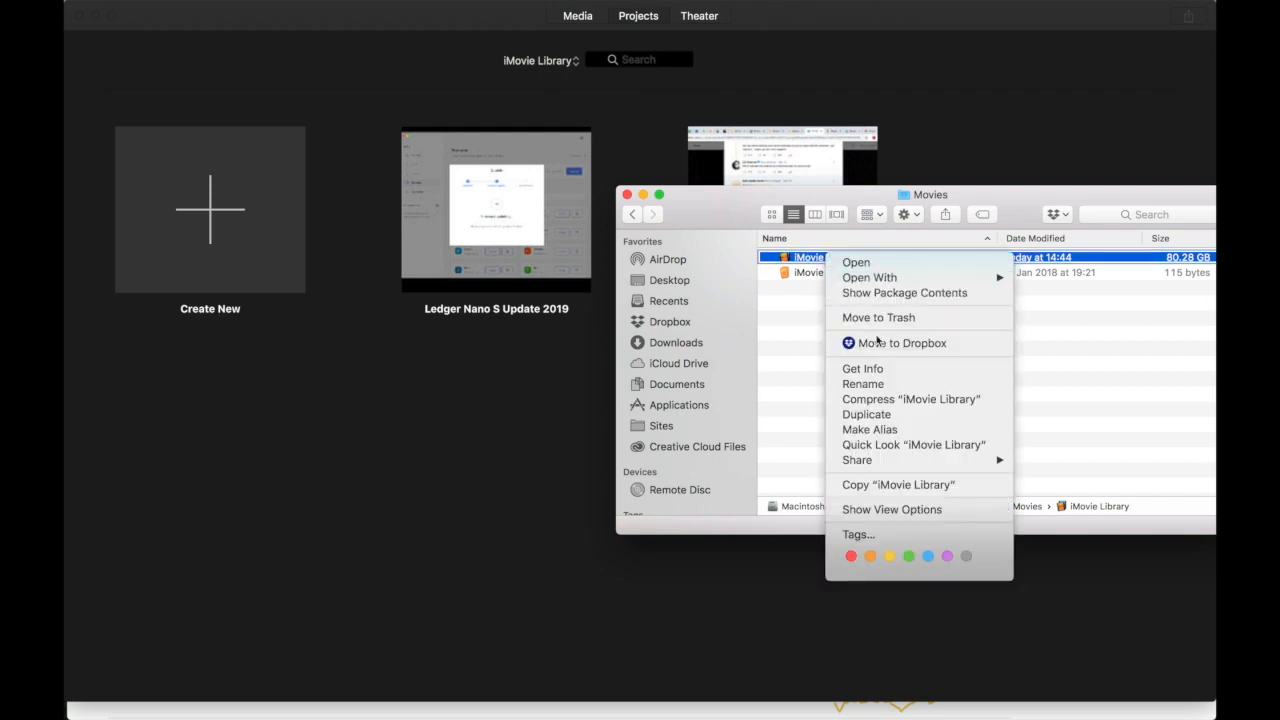
click(873, 370)
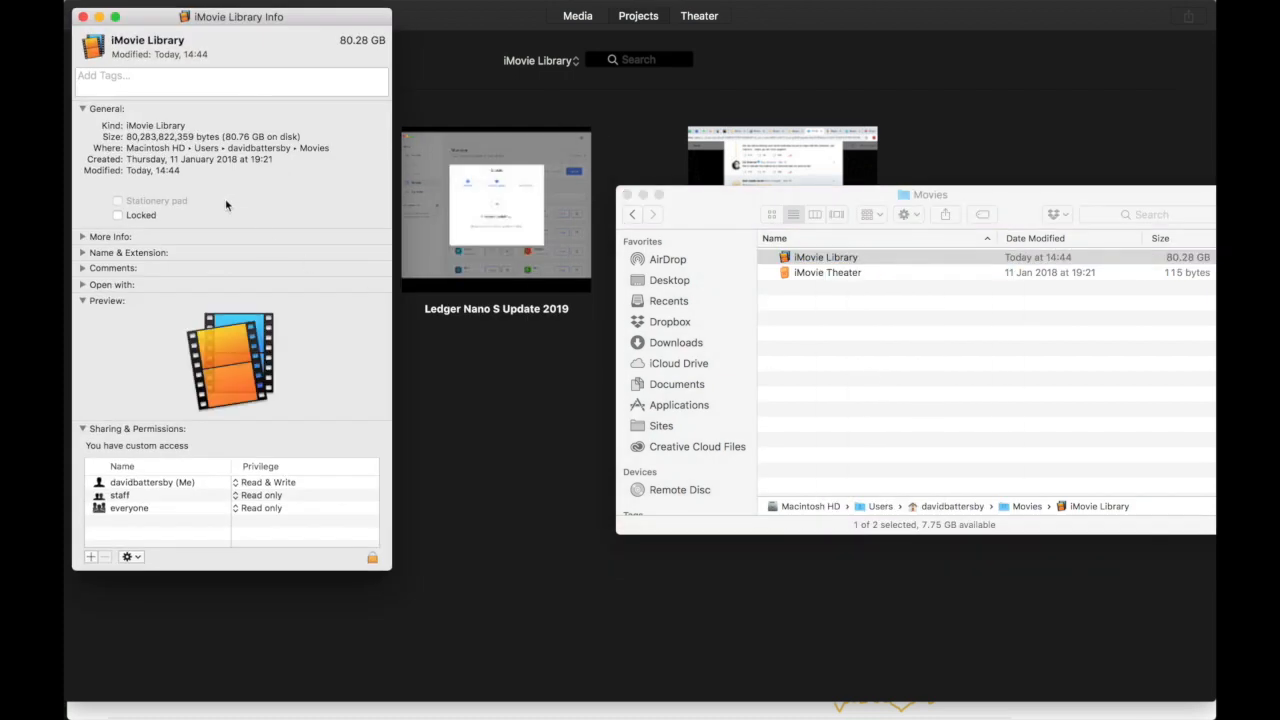
drag(224, 136, 249, 137)
click(84, 18)
click(565, 430)
- Delete the 'Can Binance Coin be the Ethereum of 2019?' project and confirm with Continue
click(832, 242)
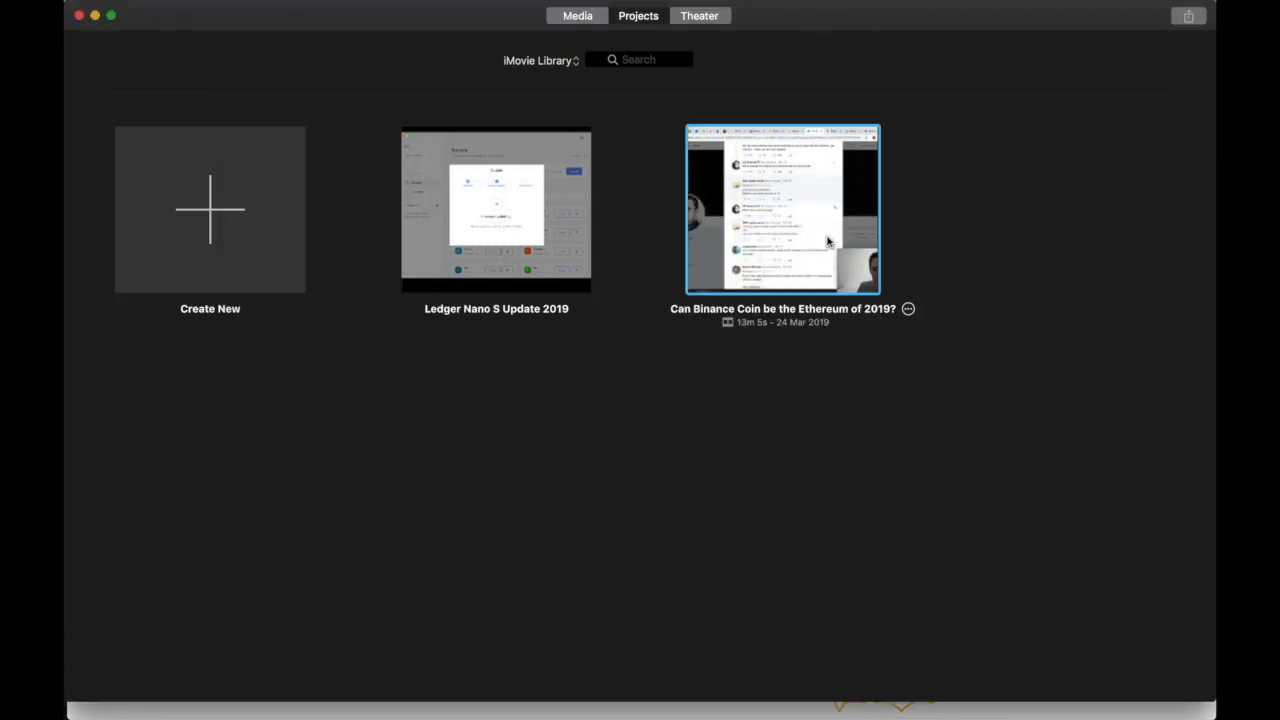
click(908, 310)
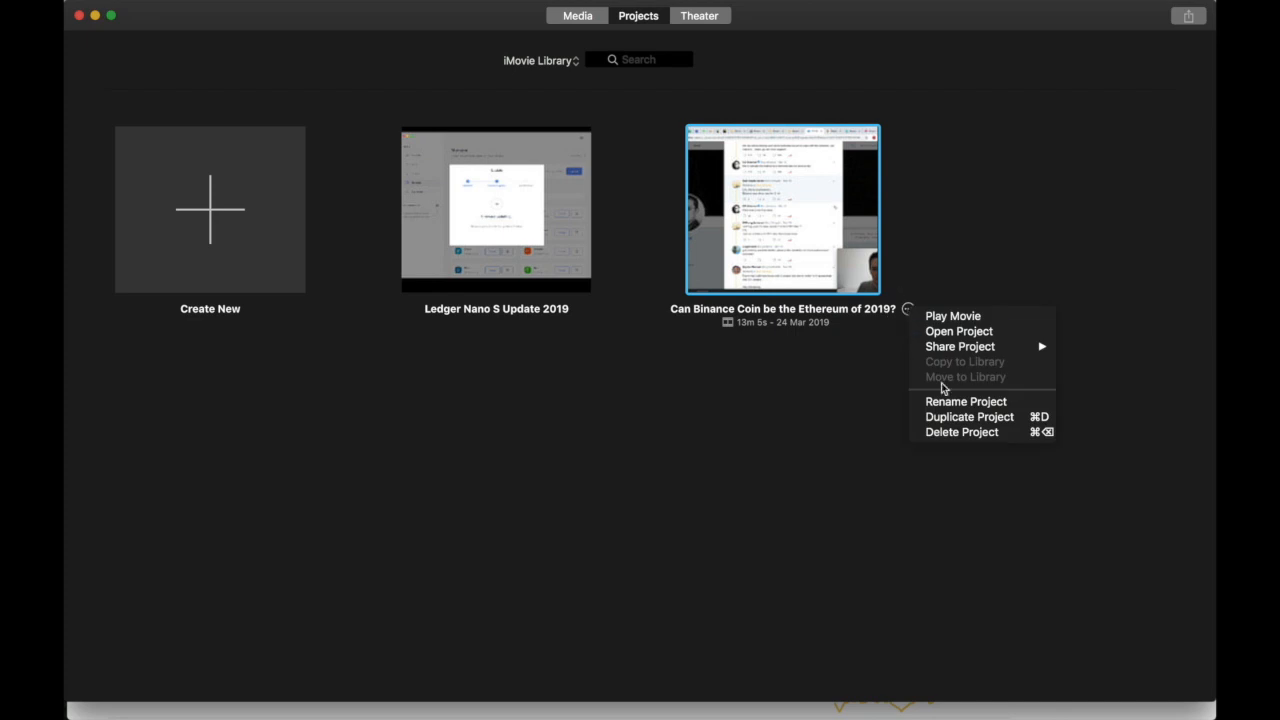
click(952, 432)
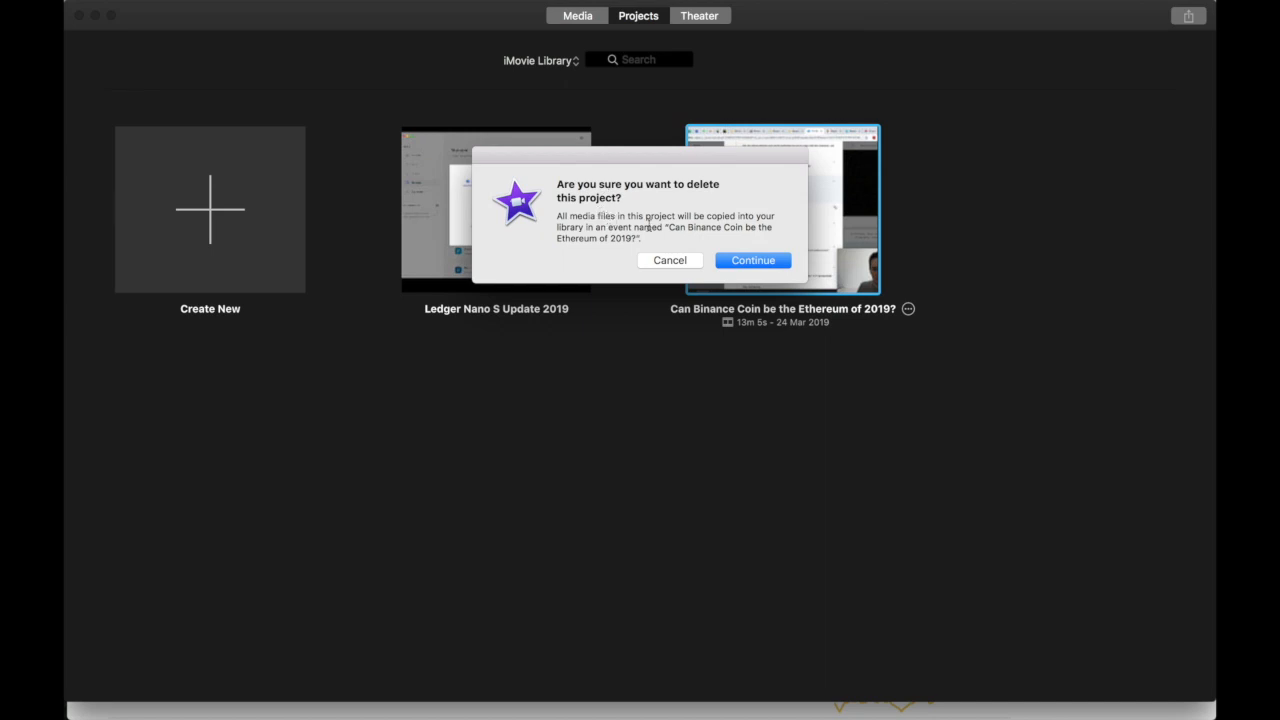
click(772, 268)
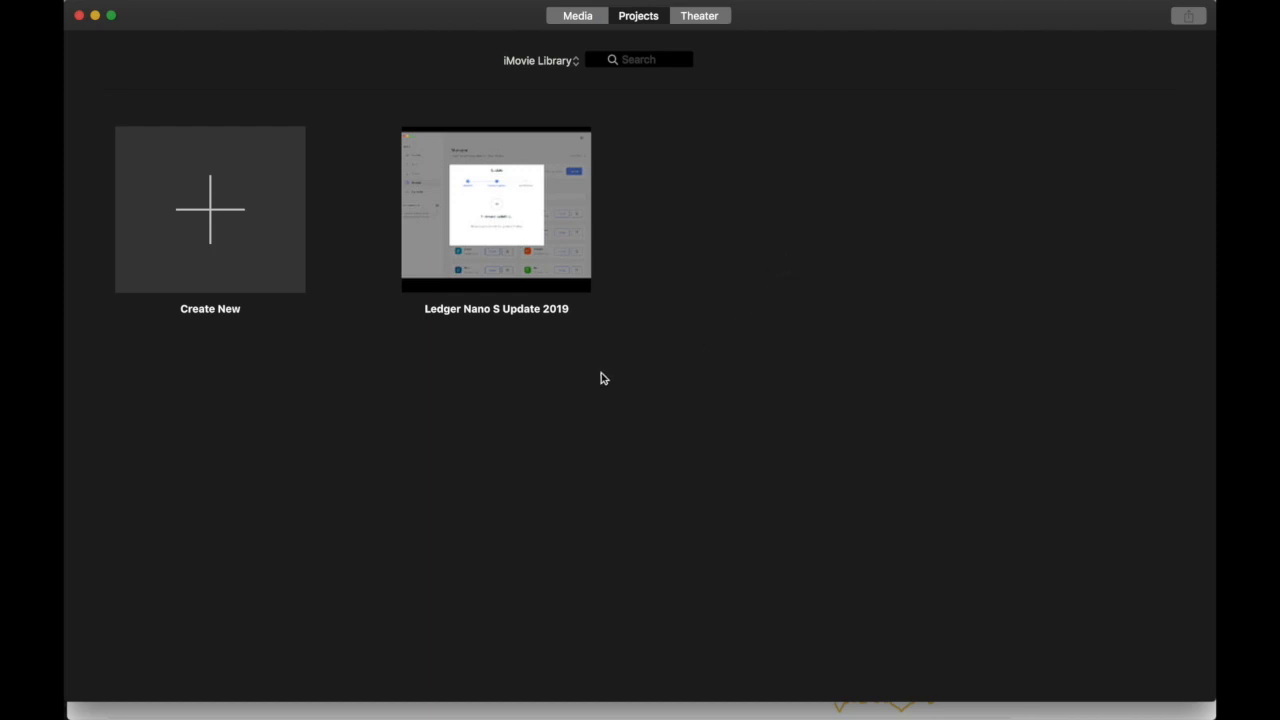
- In the Media view, show the iMovie Library, then open the Binance Launchpad vs Houbi Prime vs Kucoin Spotlight event
click(585, 20)
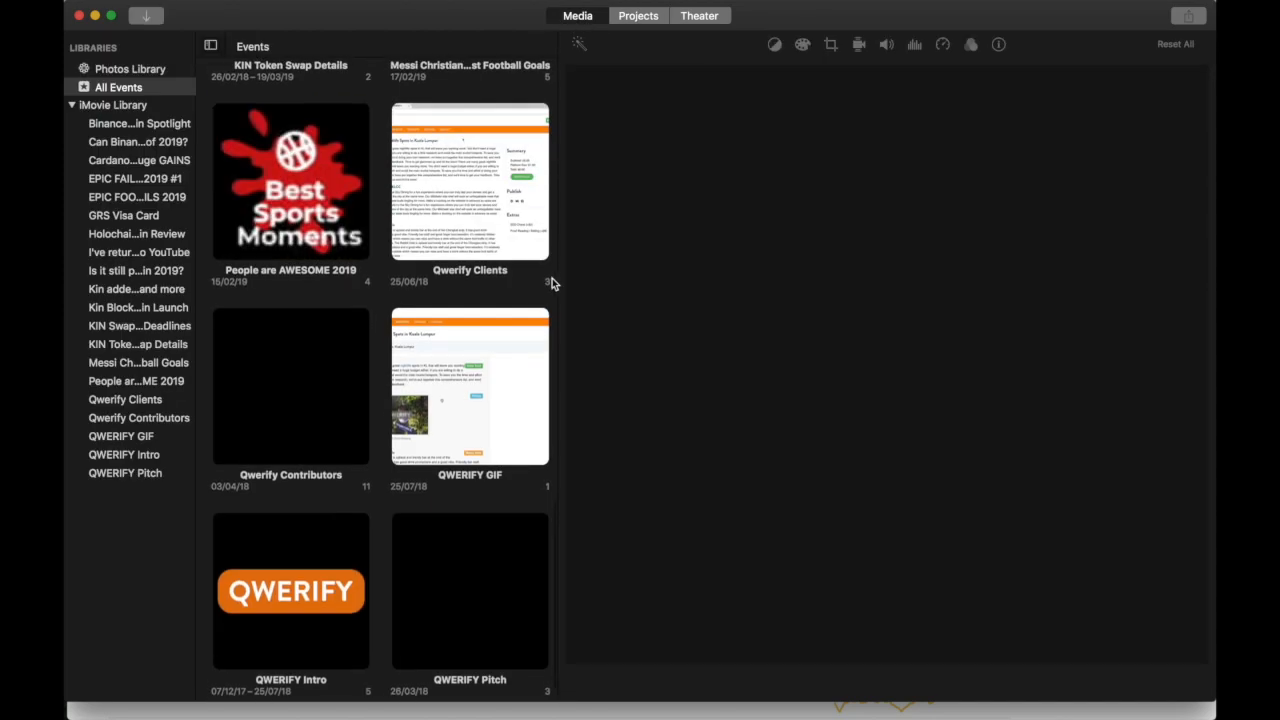
scroll(300, 443, up, 10)
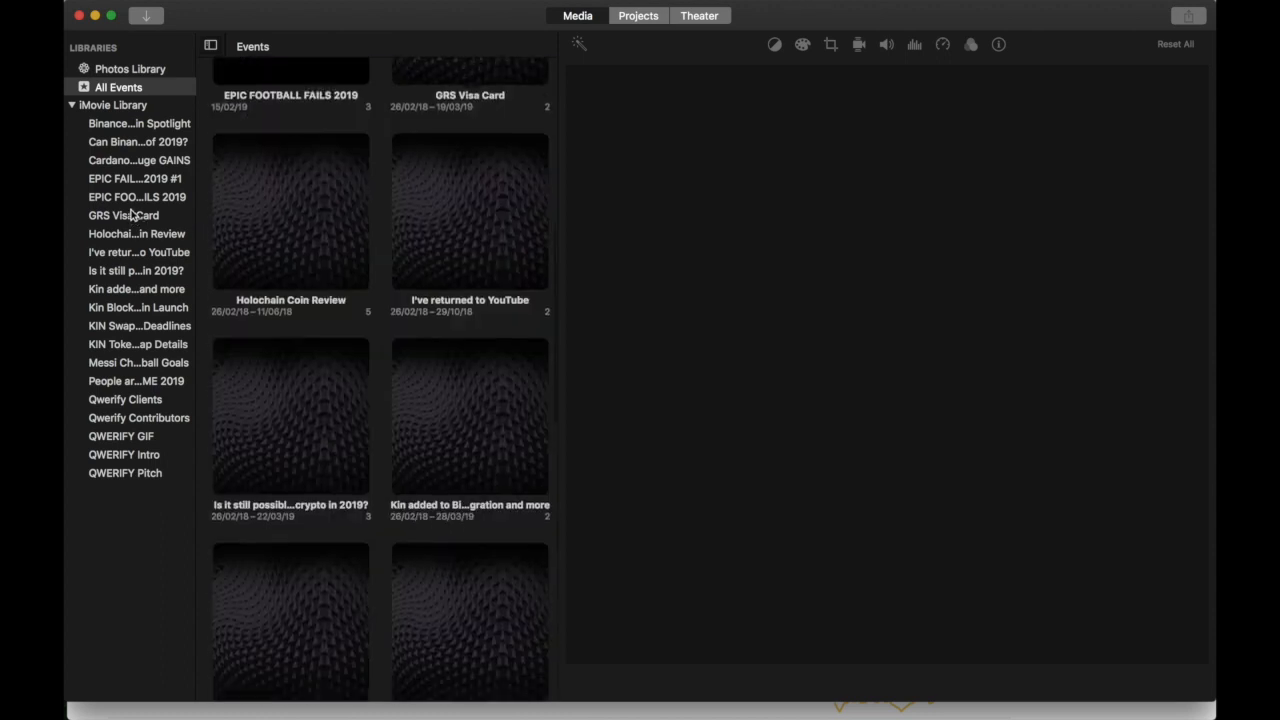
click(104, 110)
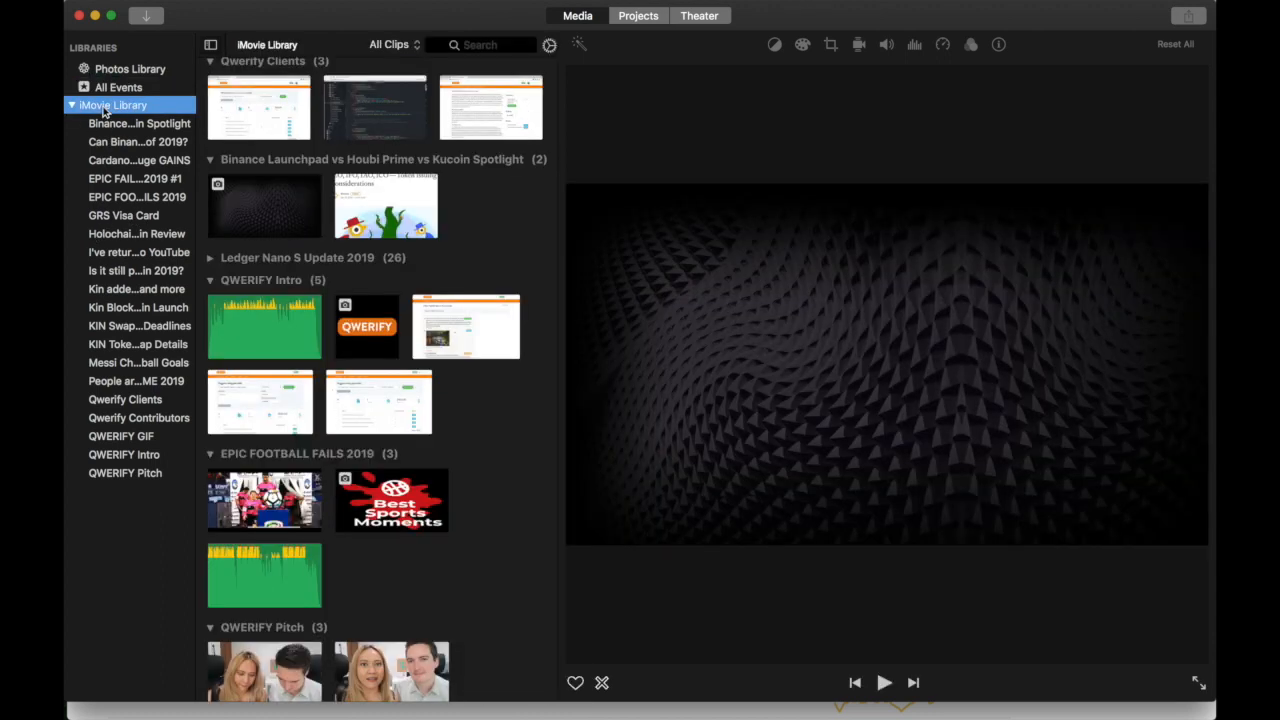
scroll(414, 362, up, 4)
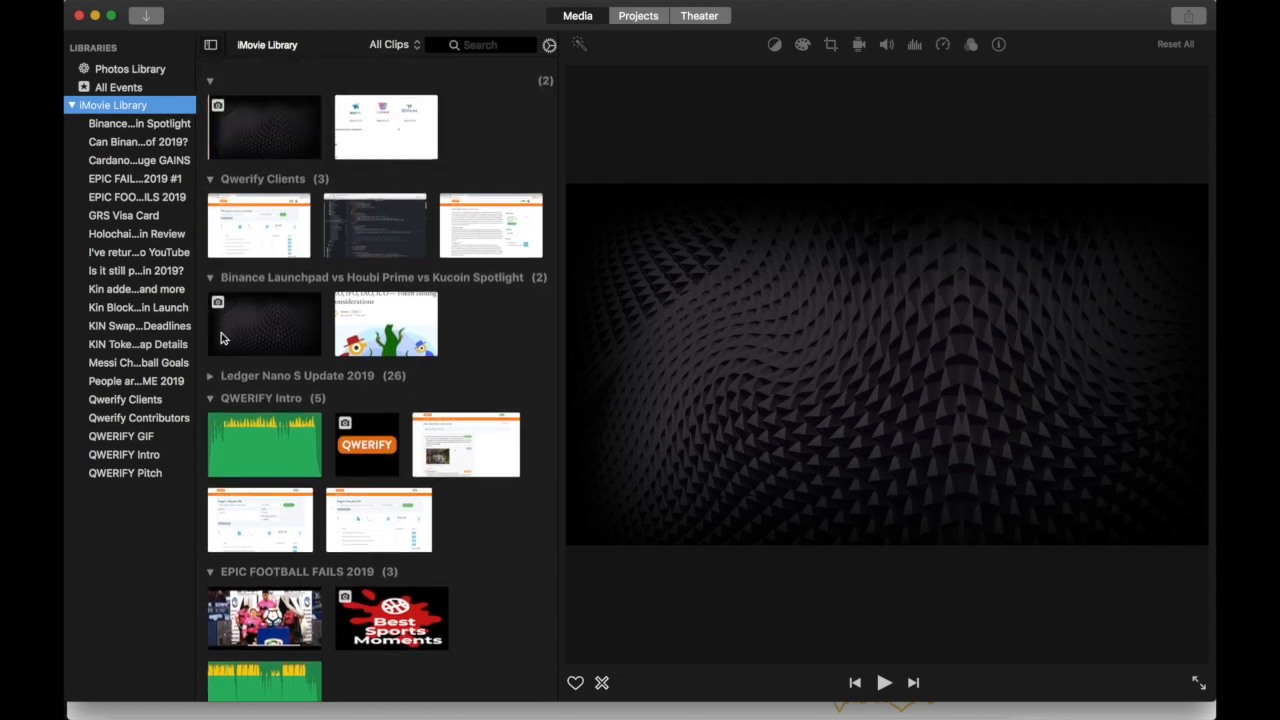
click(120, 124)
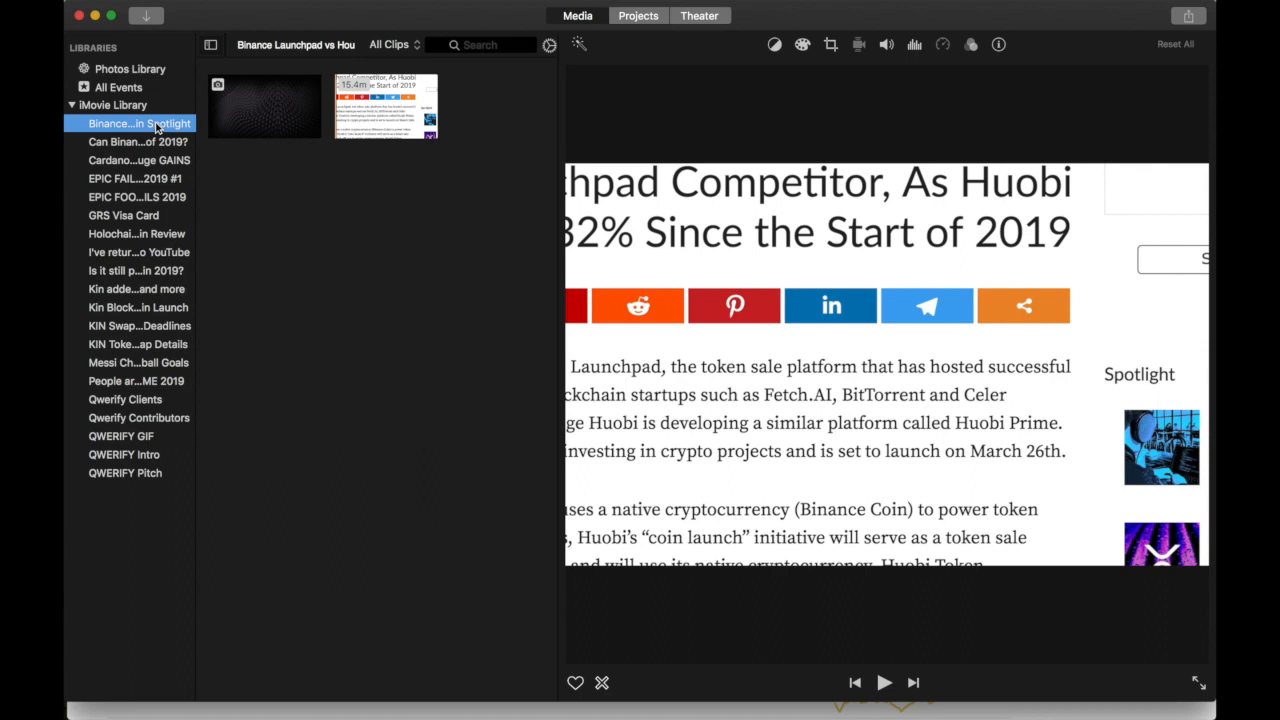
- Leave the Binance Spotlight event undeleted and show all iMovie Library clips by event
right_click(156, 127)
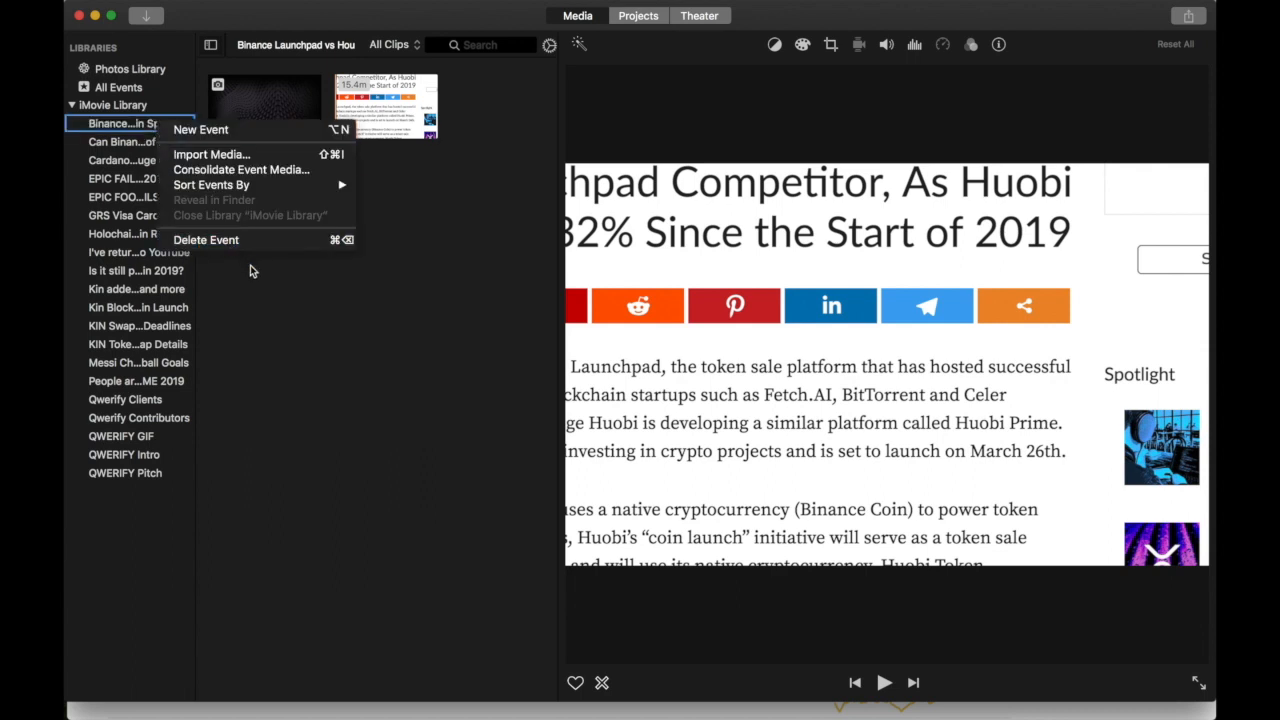
click(262, 318)
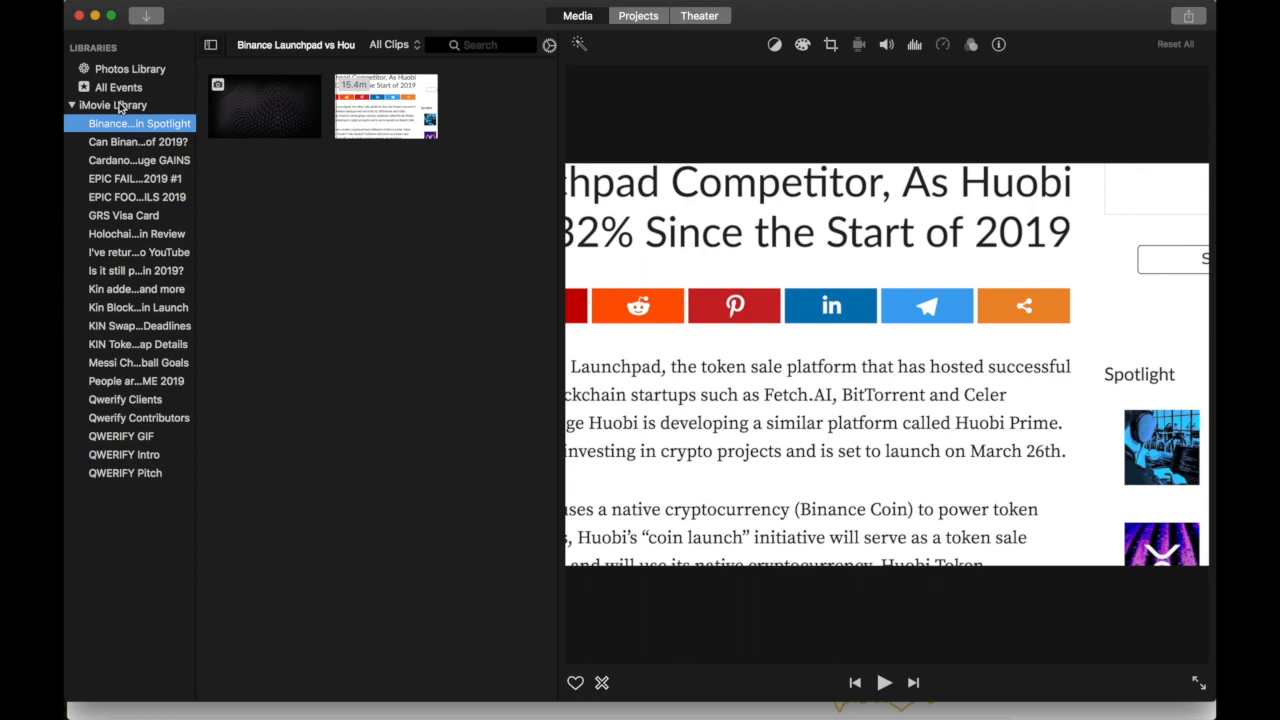
click(116, 105)
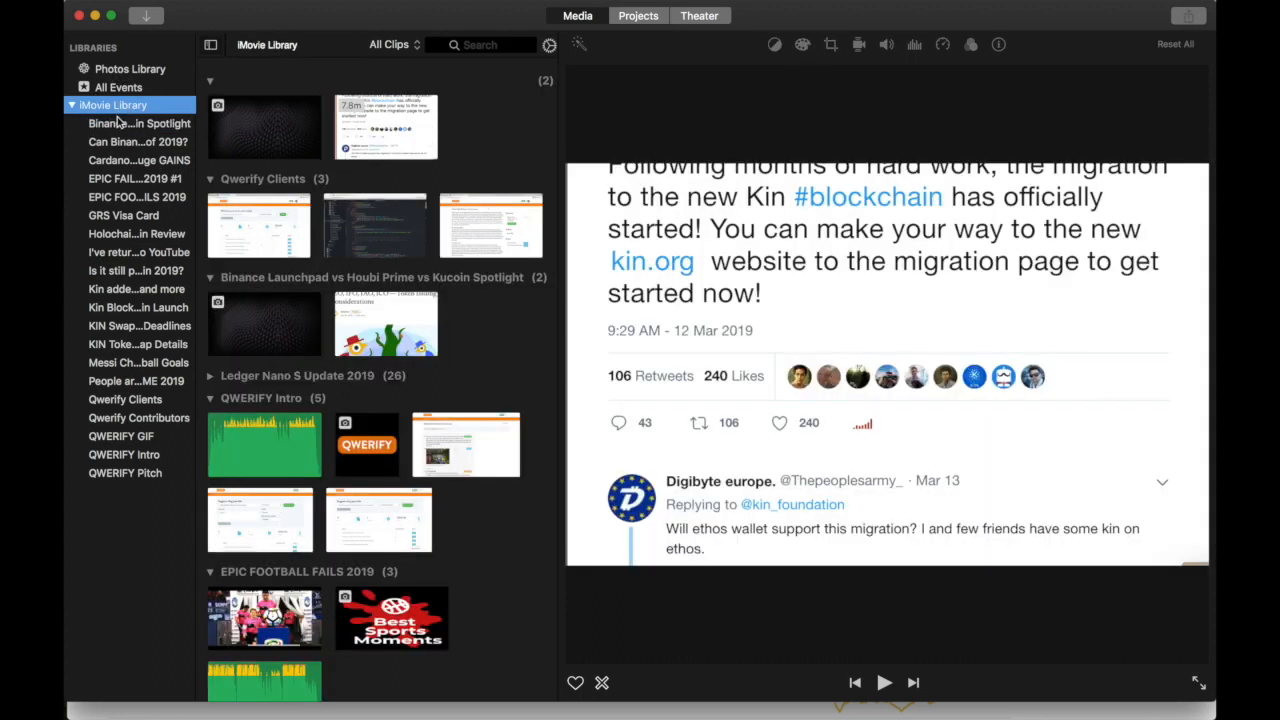
right_click(110, 107)
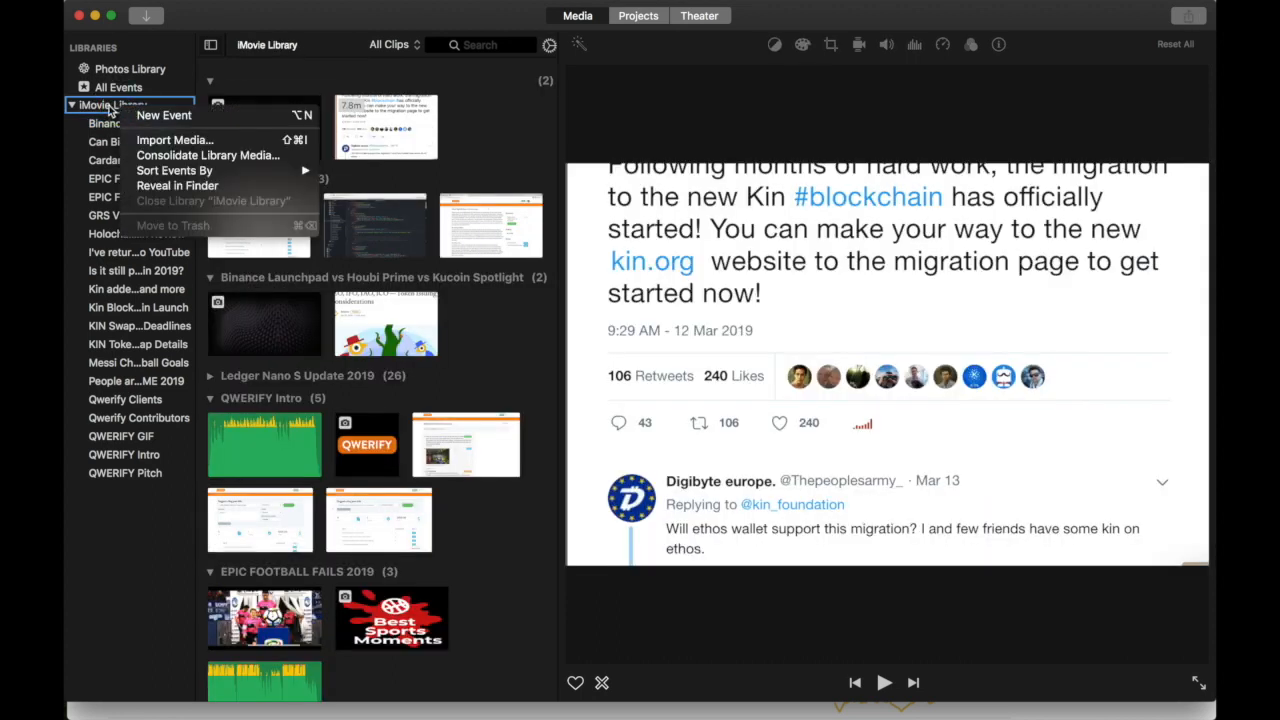
click(97, 95)
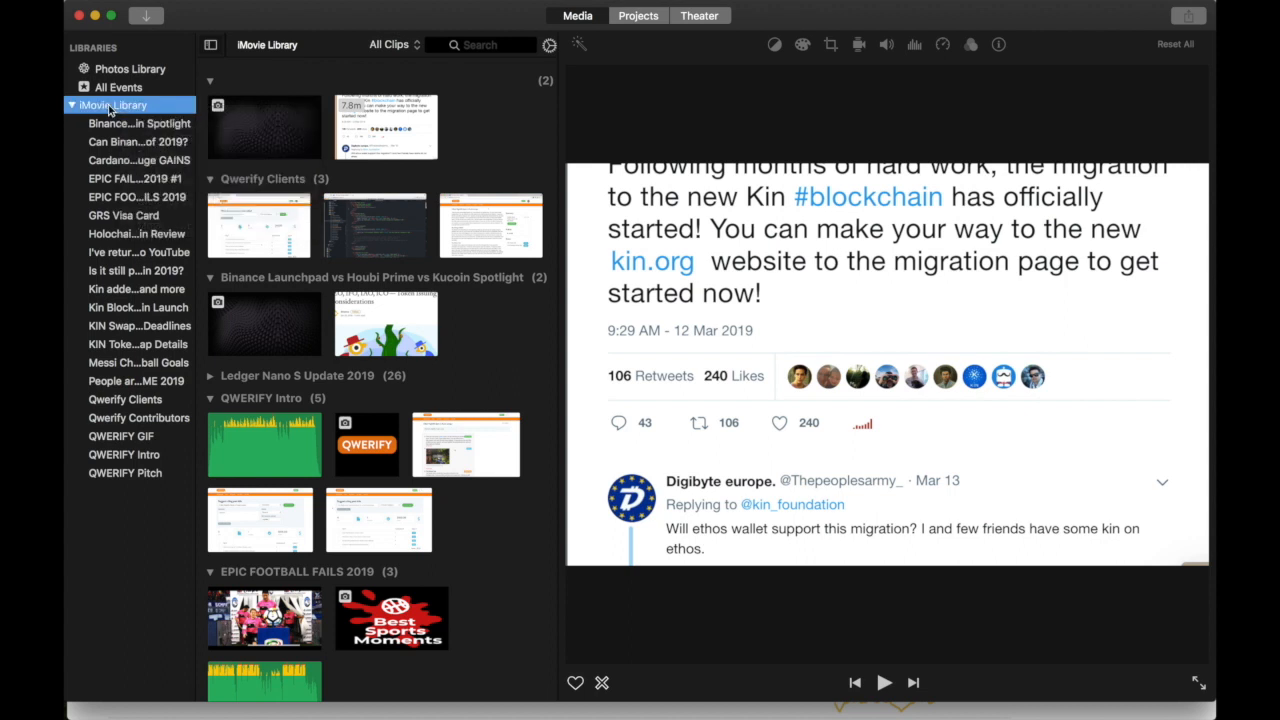
click(506, 139)
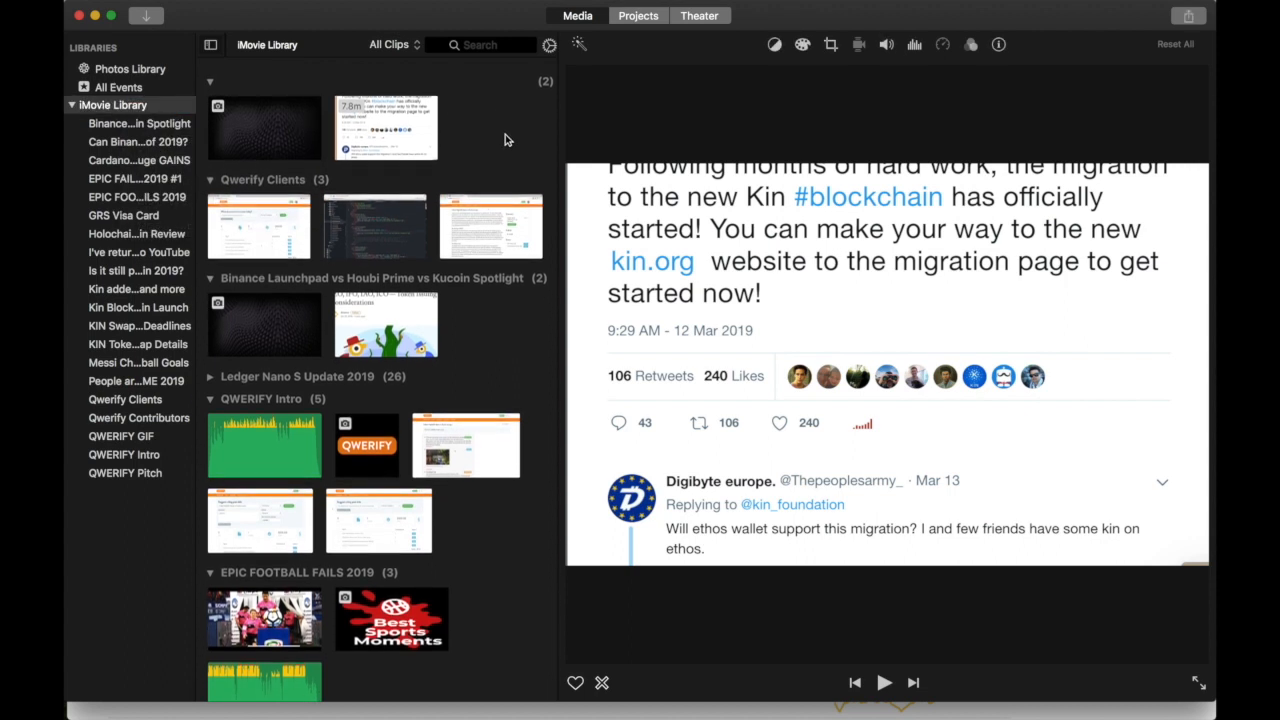
- Select all library clips with Cmd+A, scroll to confirm the selection, and bring up their actions
key(super+a)
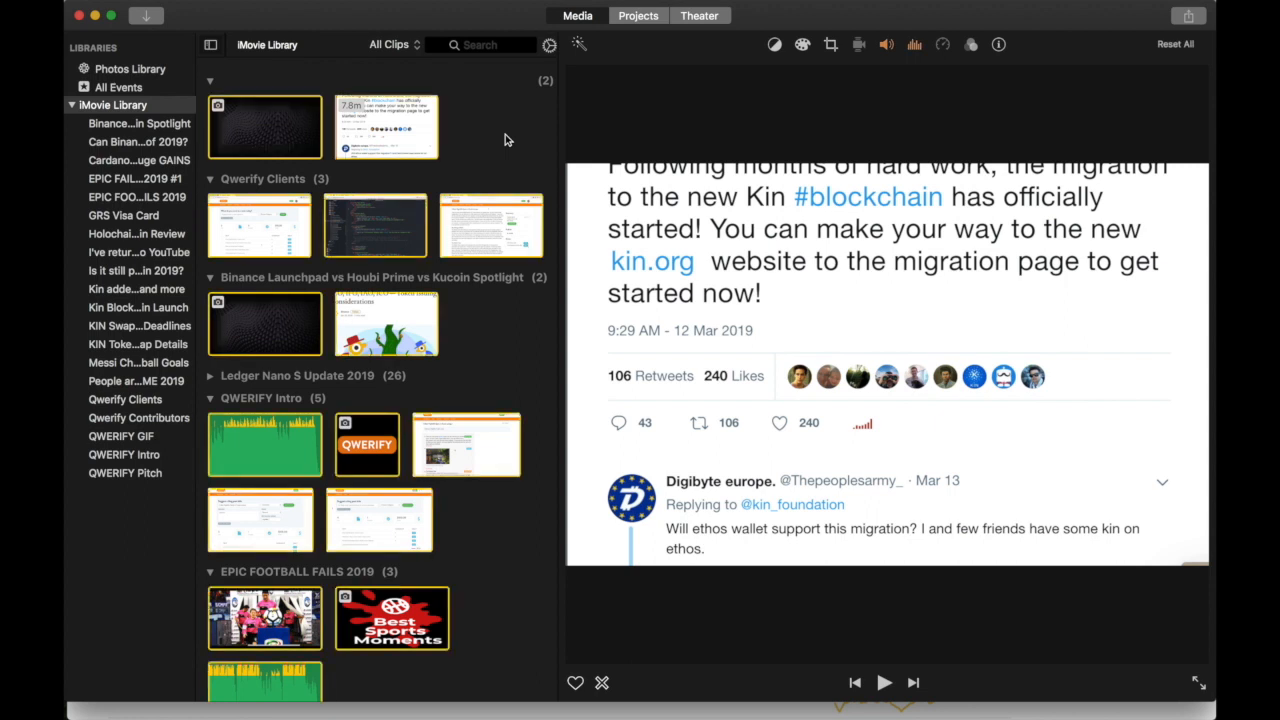
scroll(505, 140, down, 15)
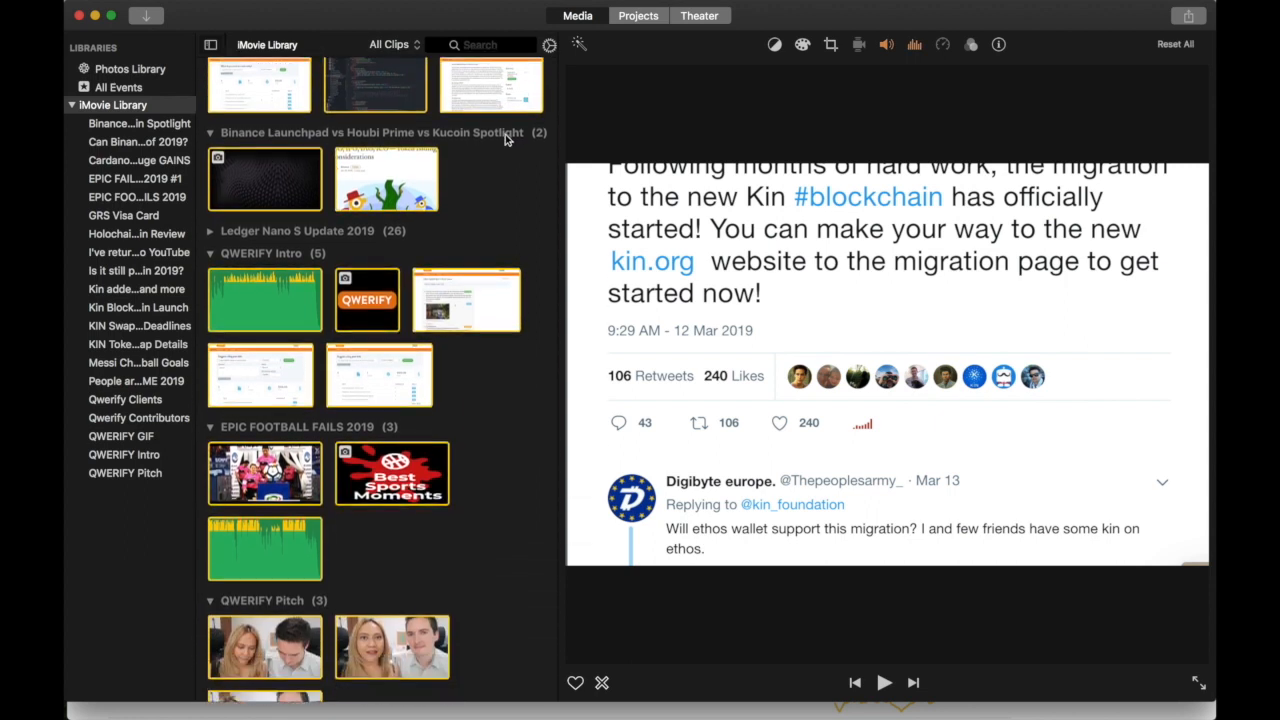
scroll(510, 240, down, 15)
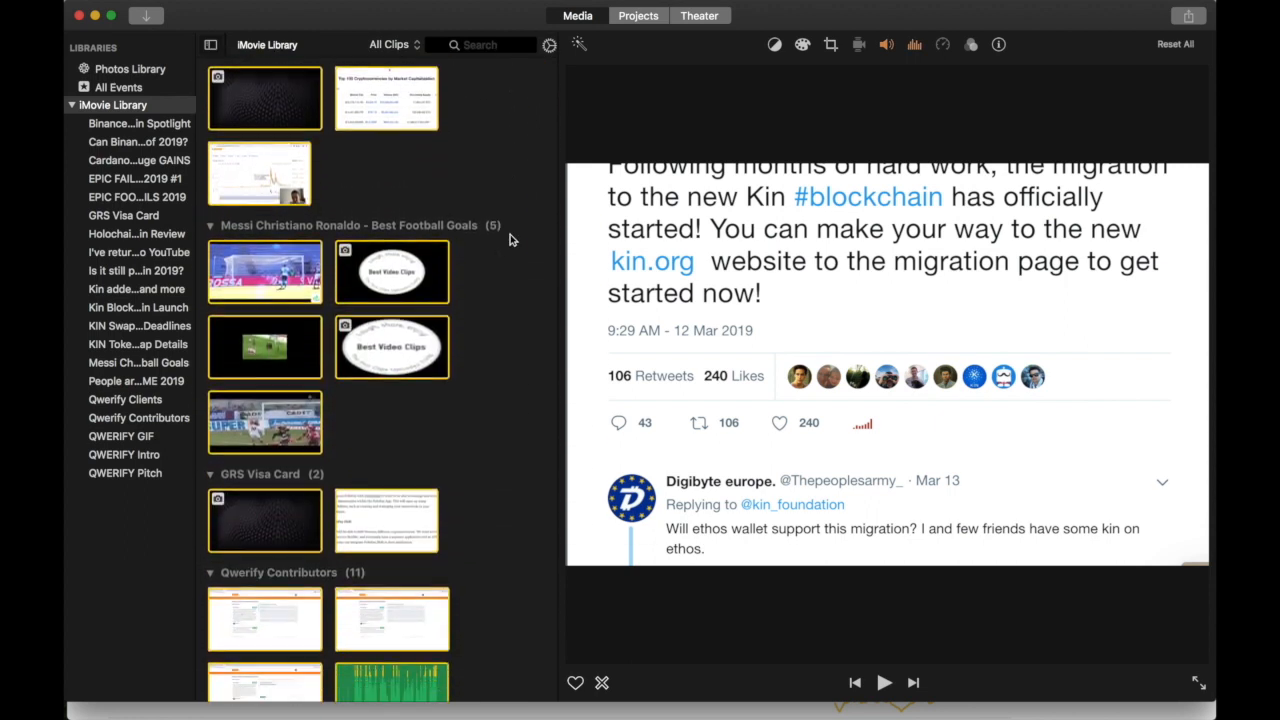
scroll(509, 240, down, 10)
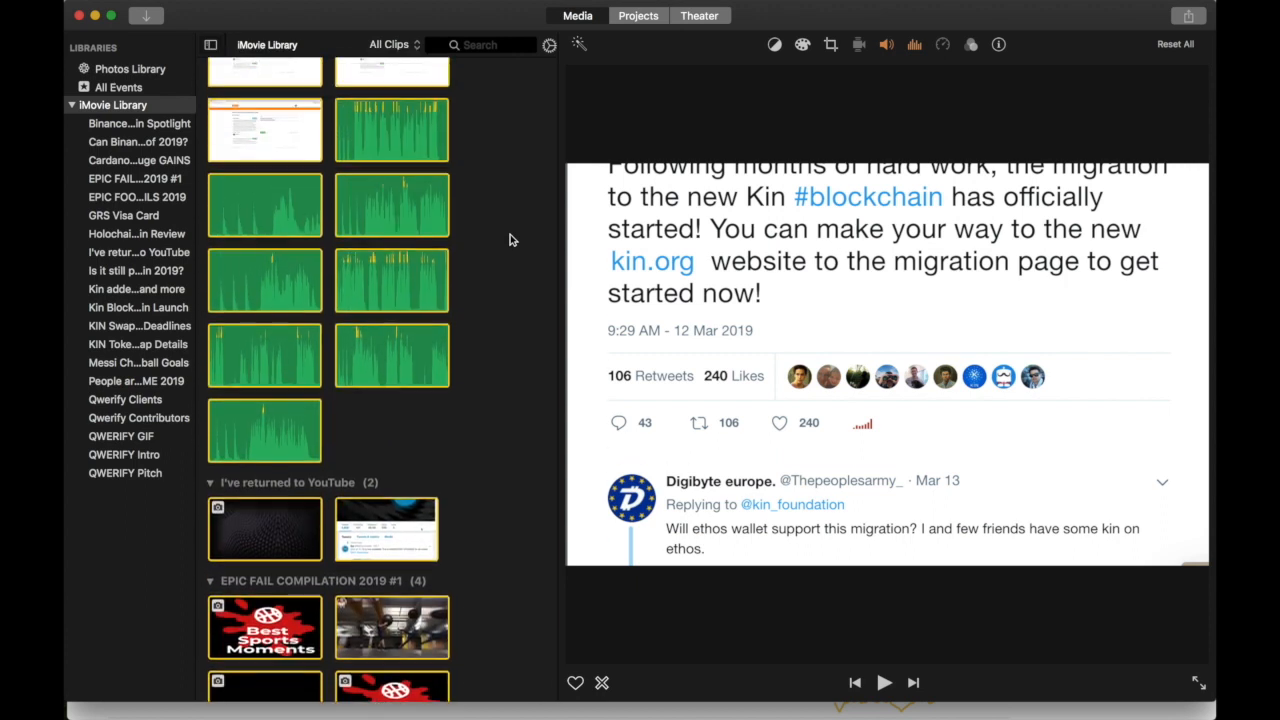
scroll(511, 238, down, 3)
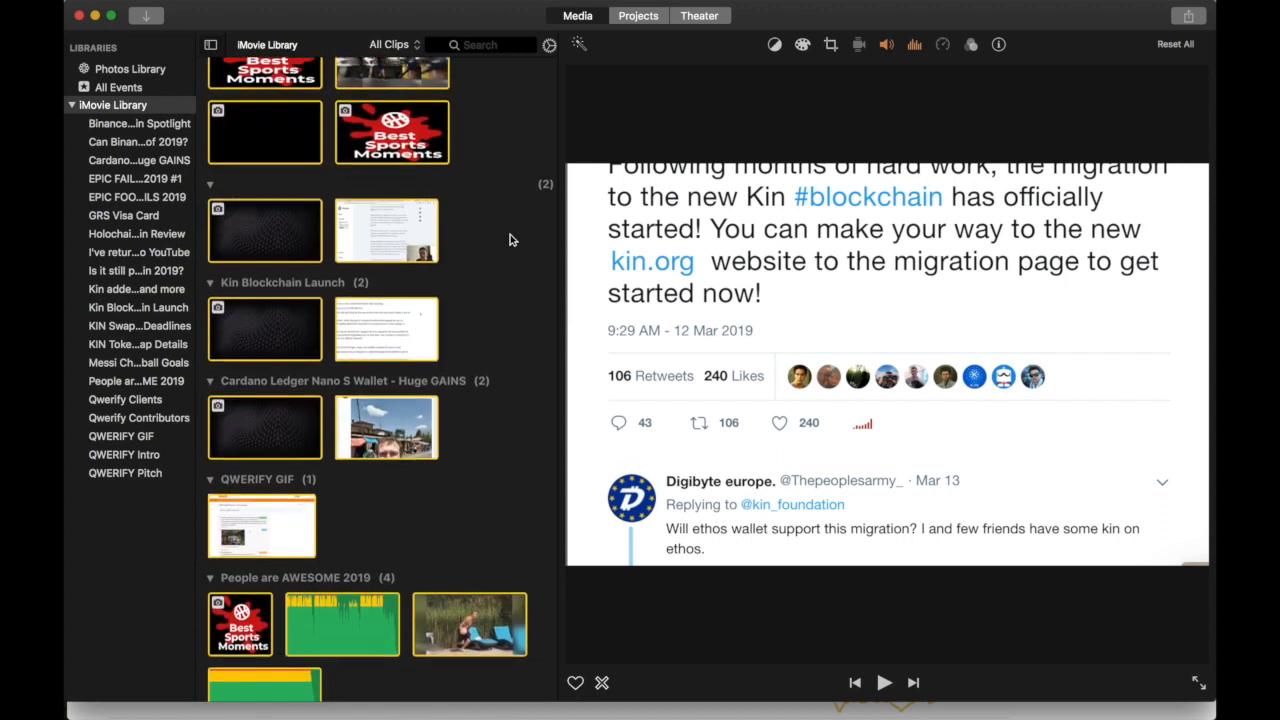
scroll(503, 225, up, 10)
scroll(502, 219, down, 5)
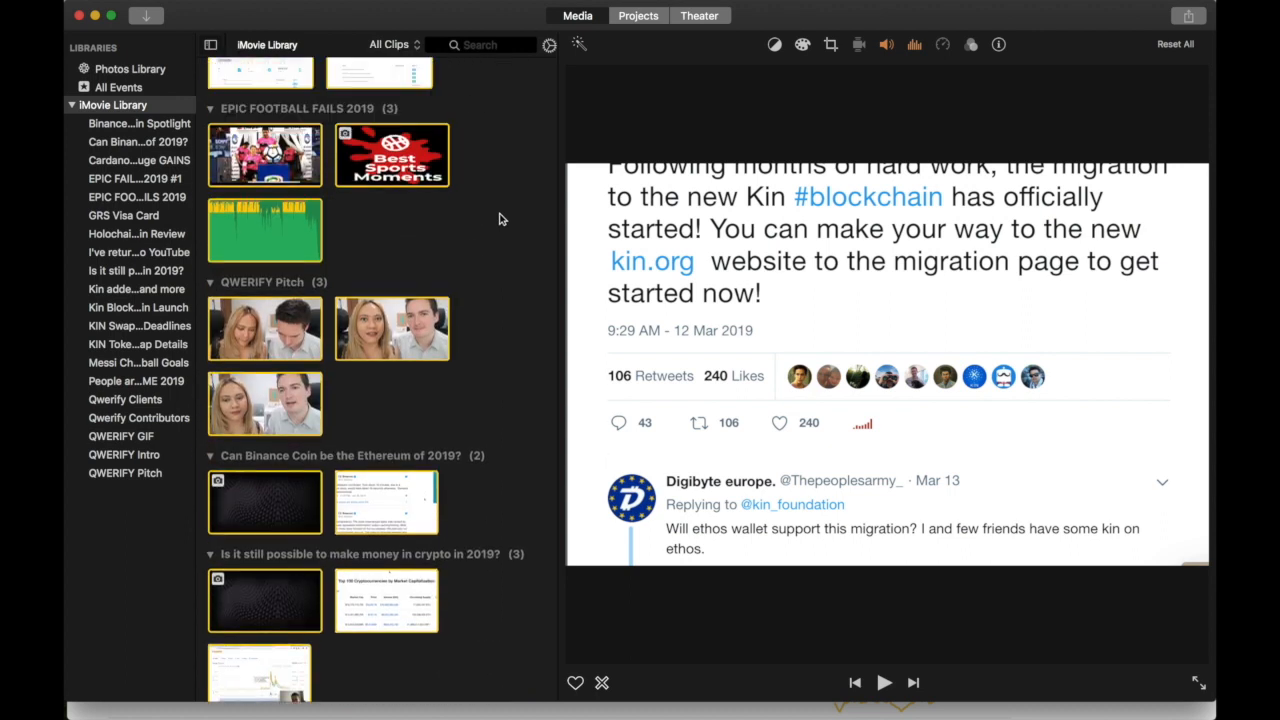
right_click(393, 141)
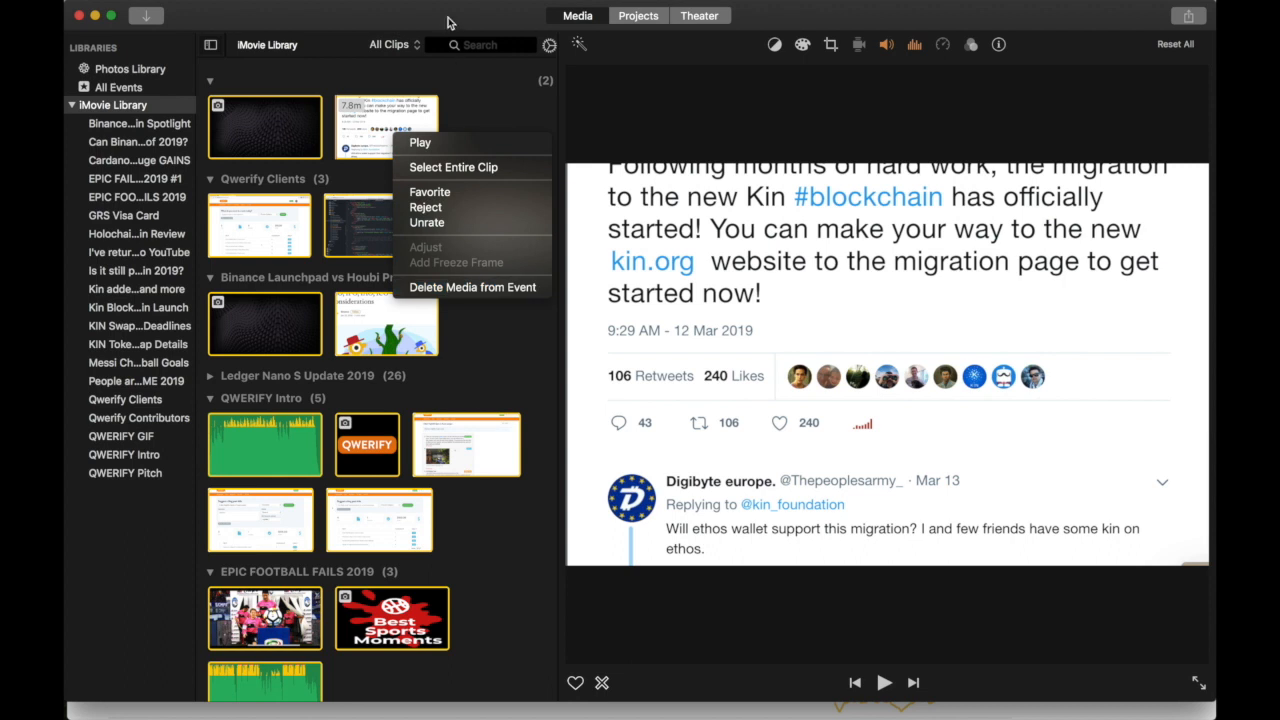
- Delete the selected clips from their events, view All Events, then bring up Finder's Movies folder
click(440, 287)
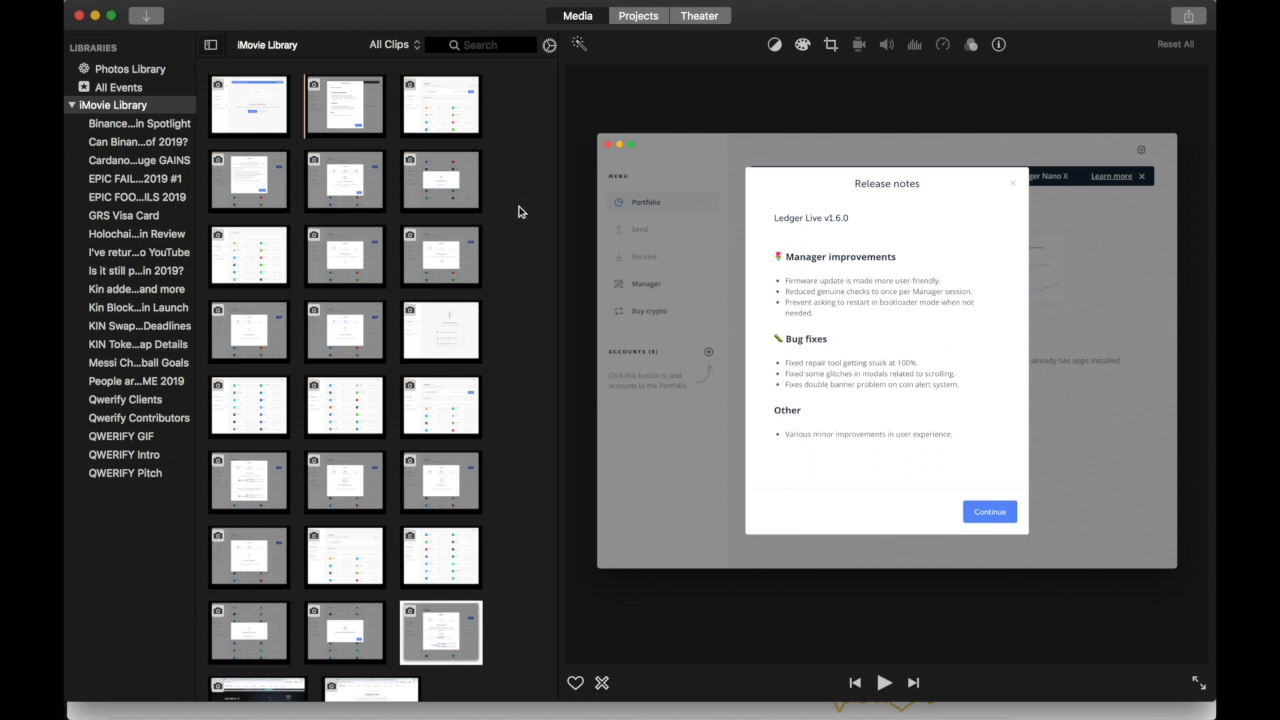
click(113, 88)
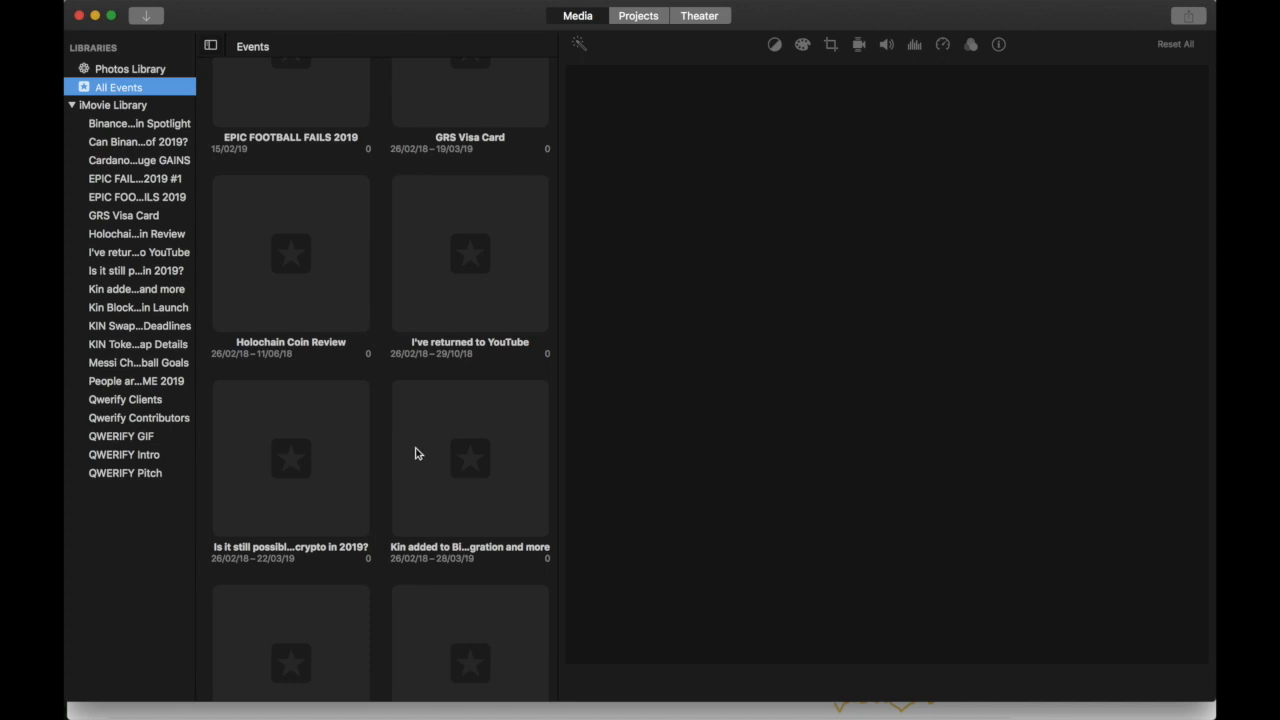
mouse_move(446, 706)
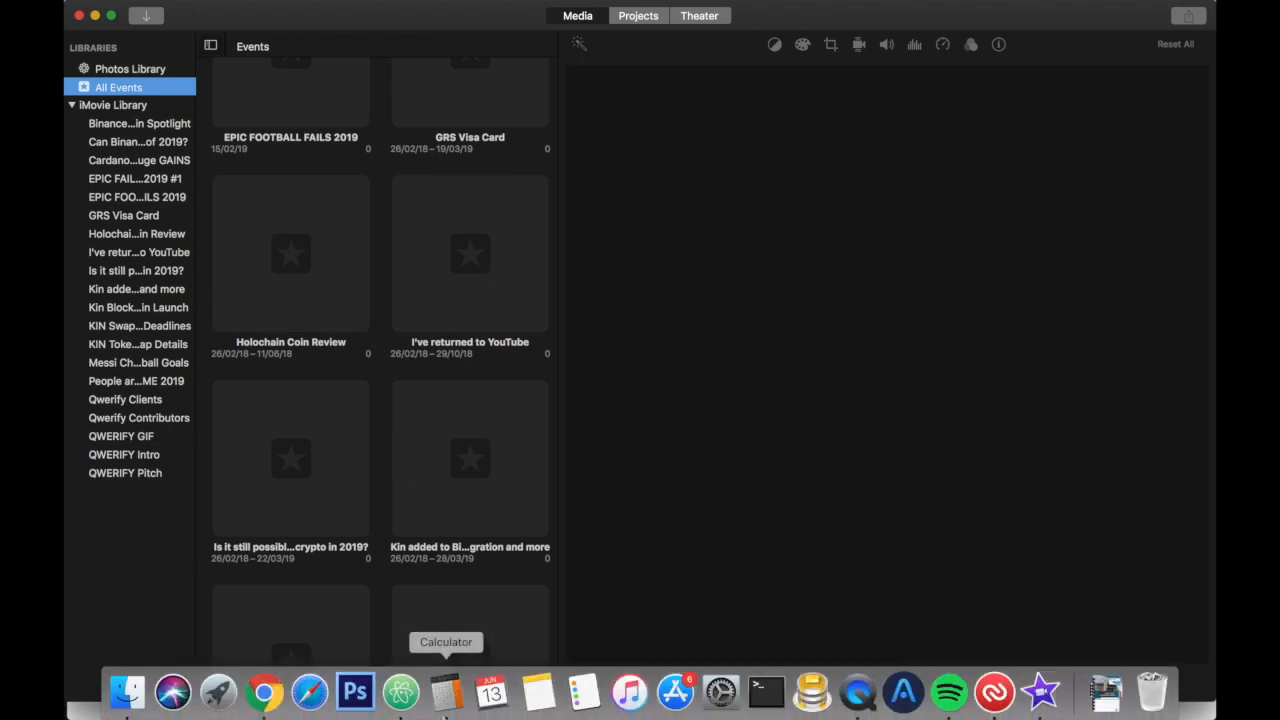
click(128, 690)
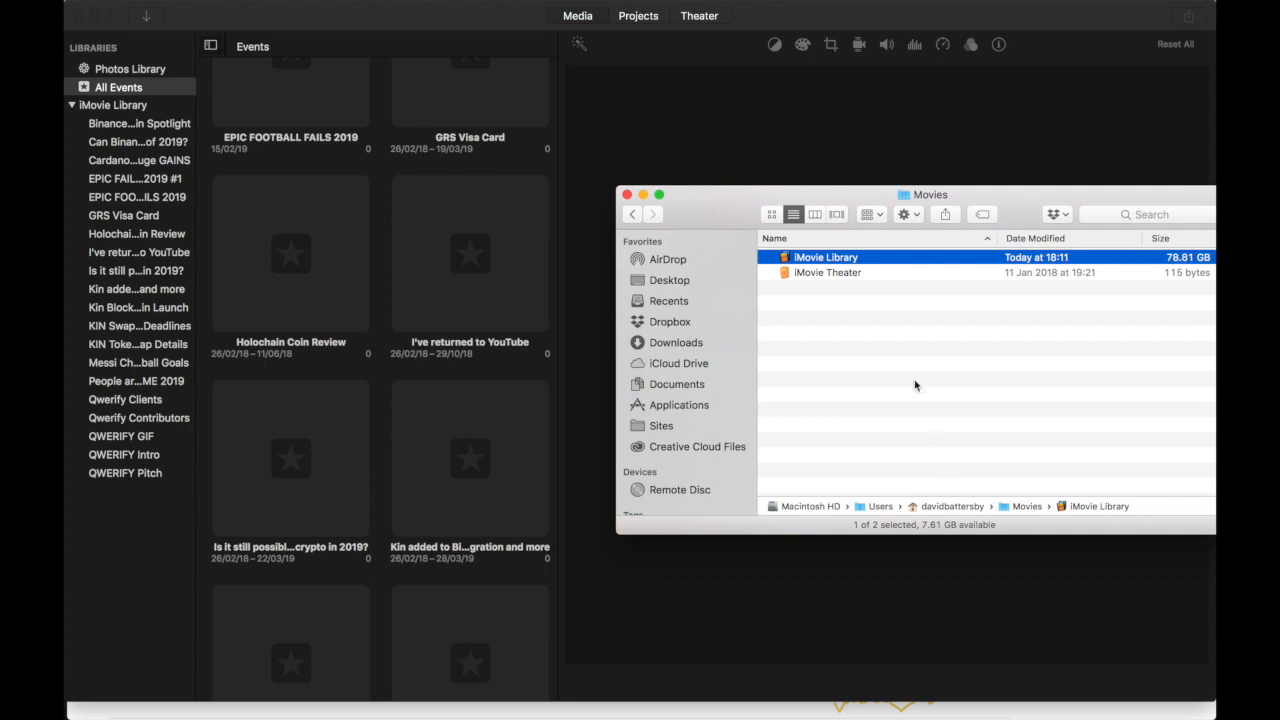
right_click(842, 258)
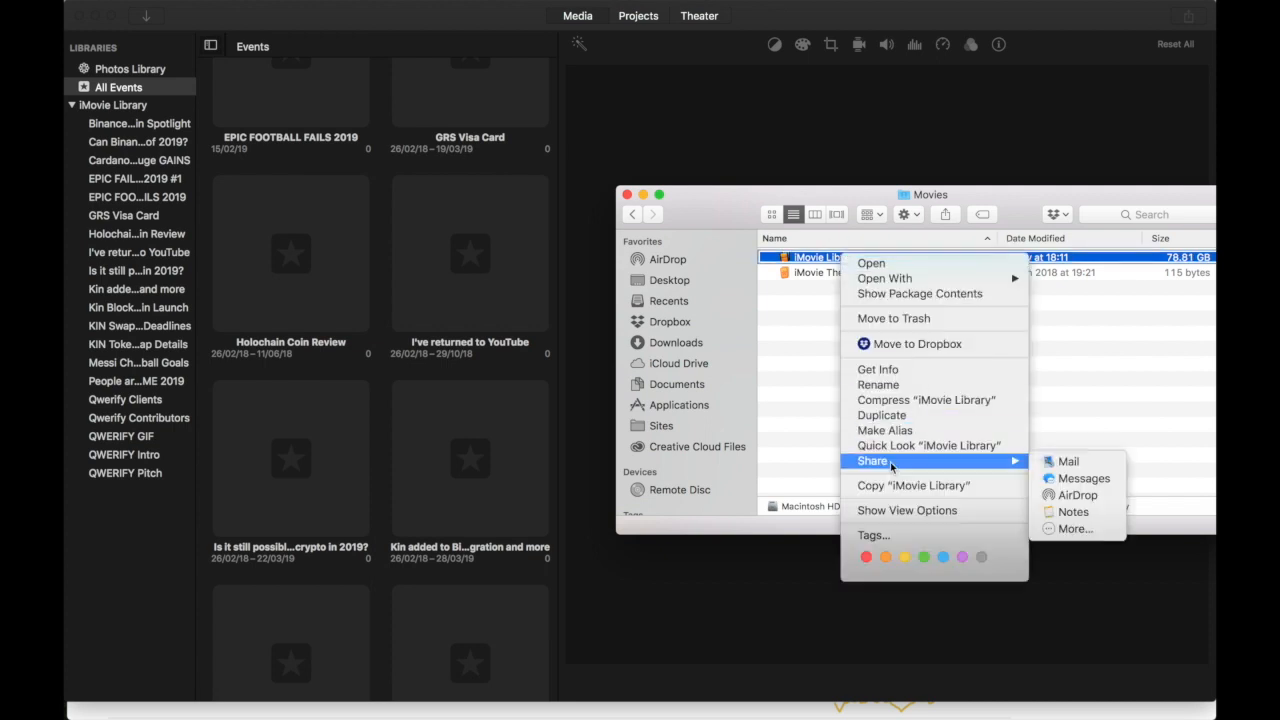
click(885, 369)
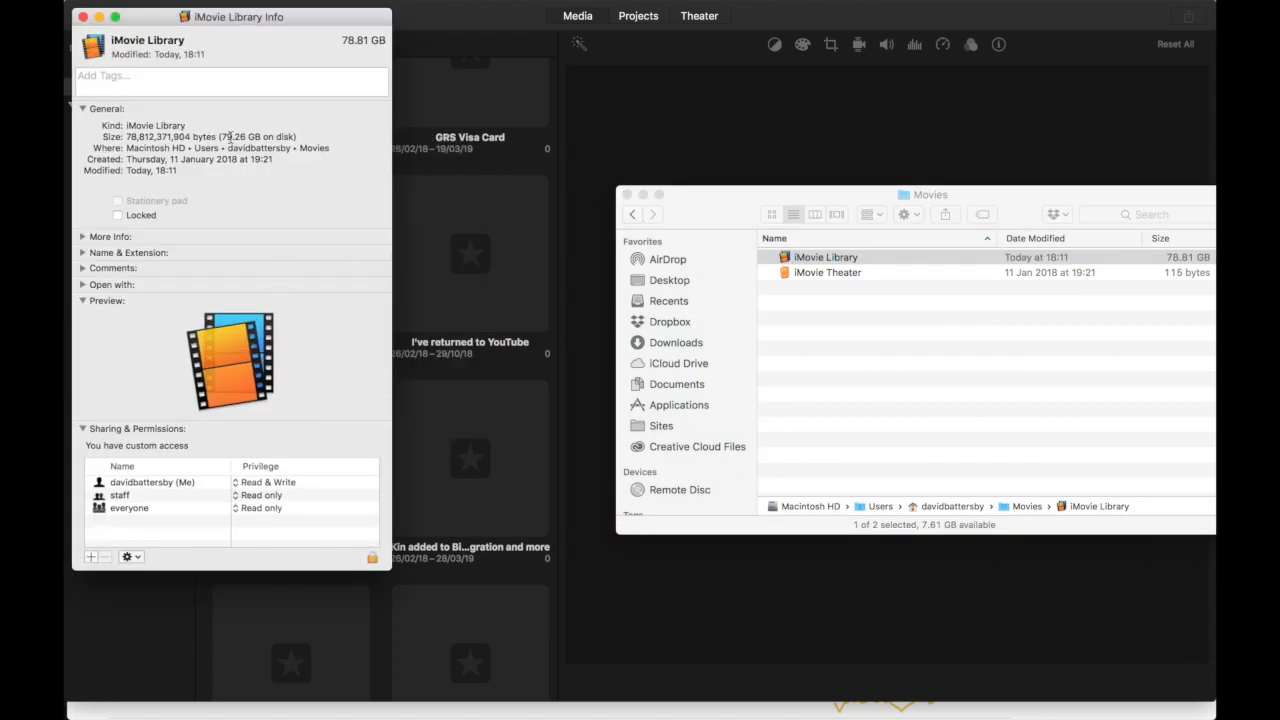
click(83, 18)
click(924, 385)
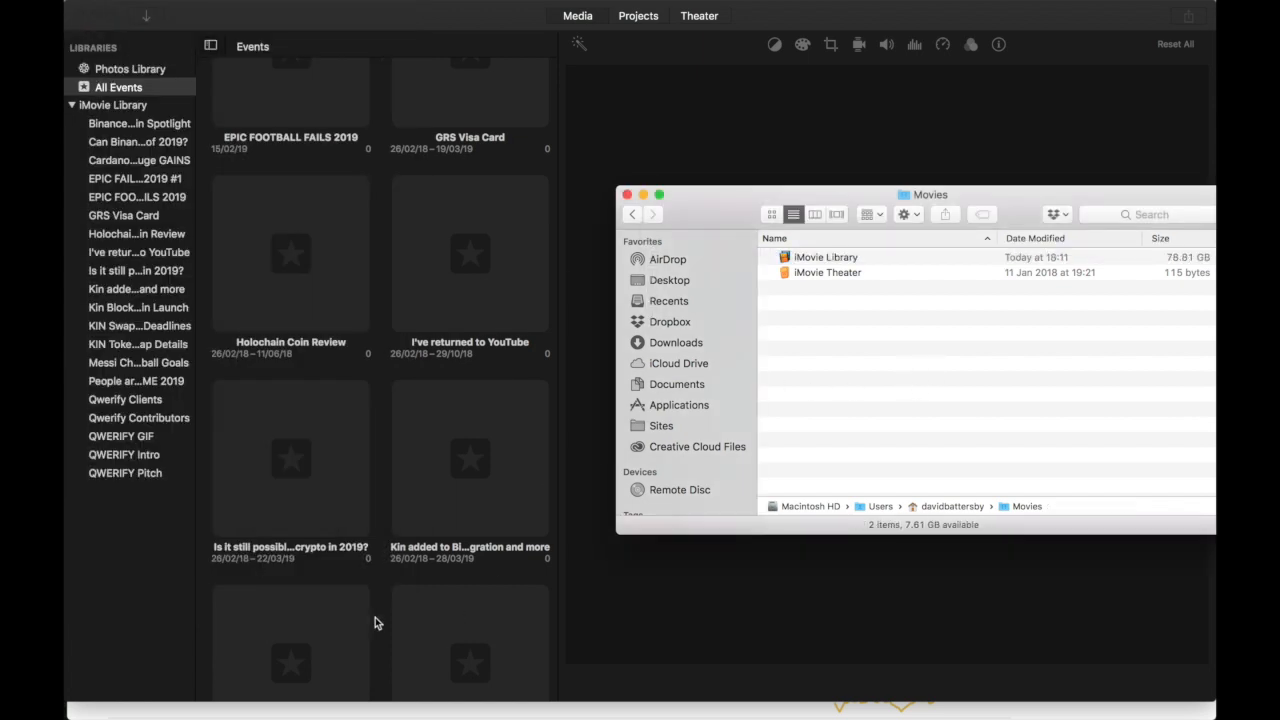
- Return to iMovie and show the whole iMovie Library
click(268, 393)
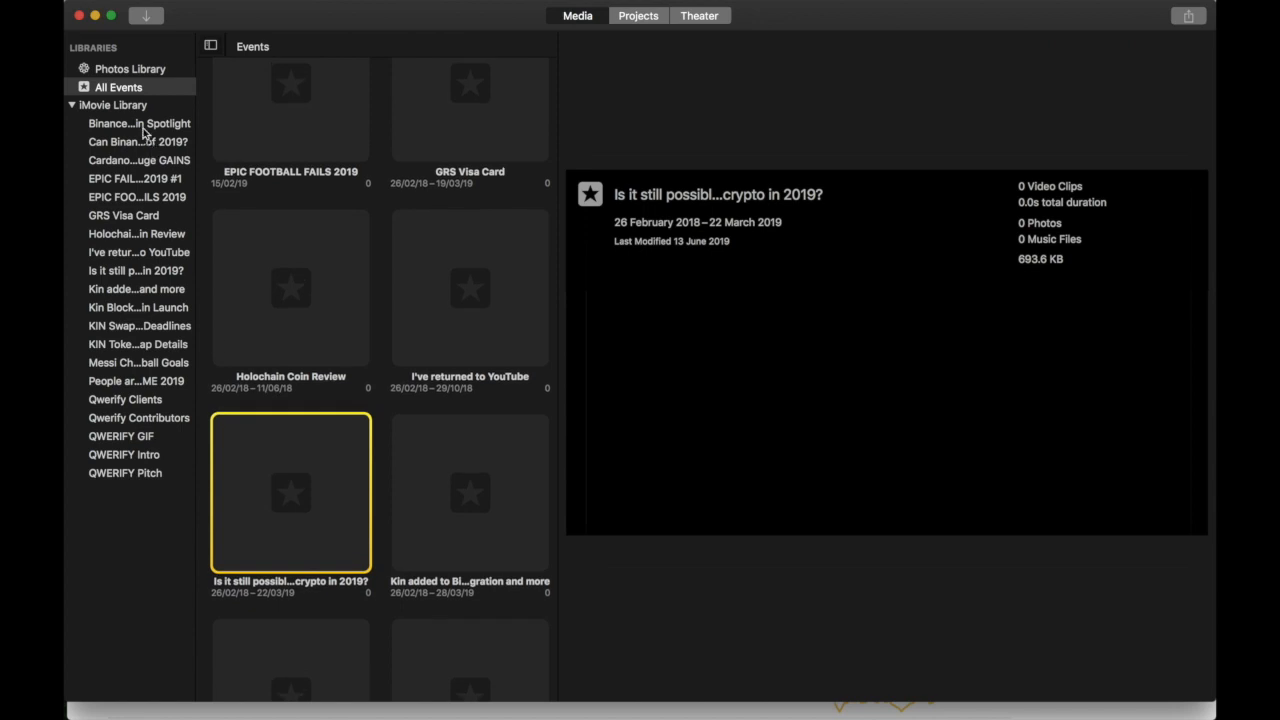
click(133, 107)
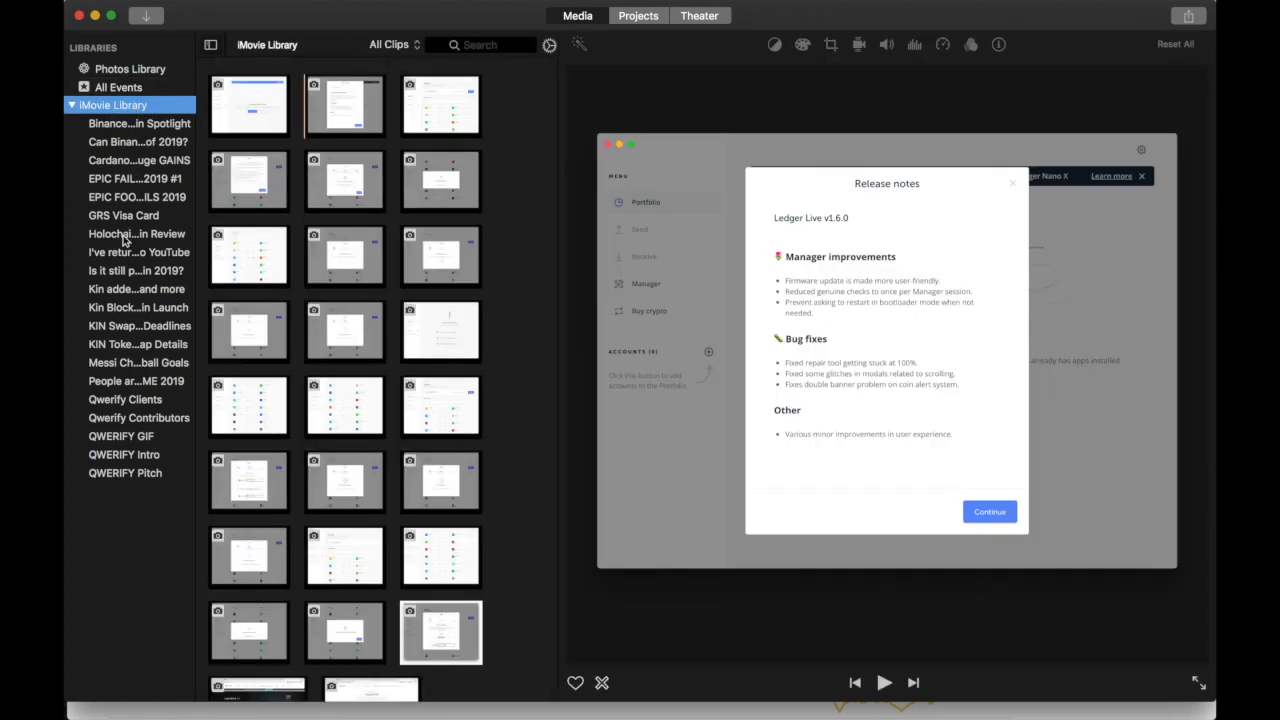
right_click(128, 109)
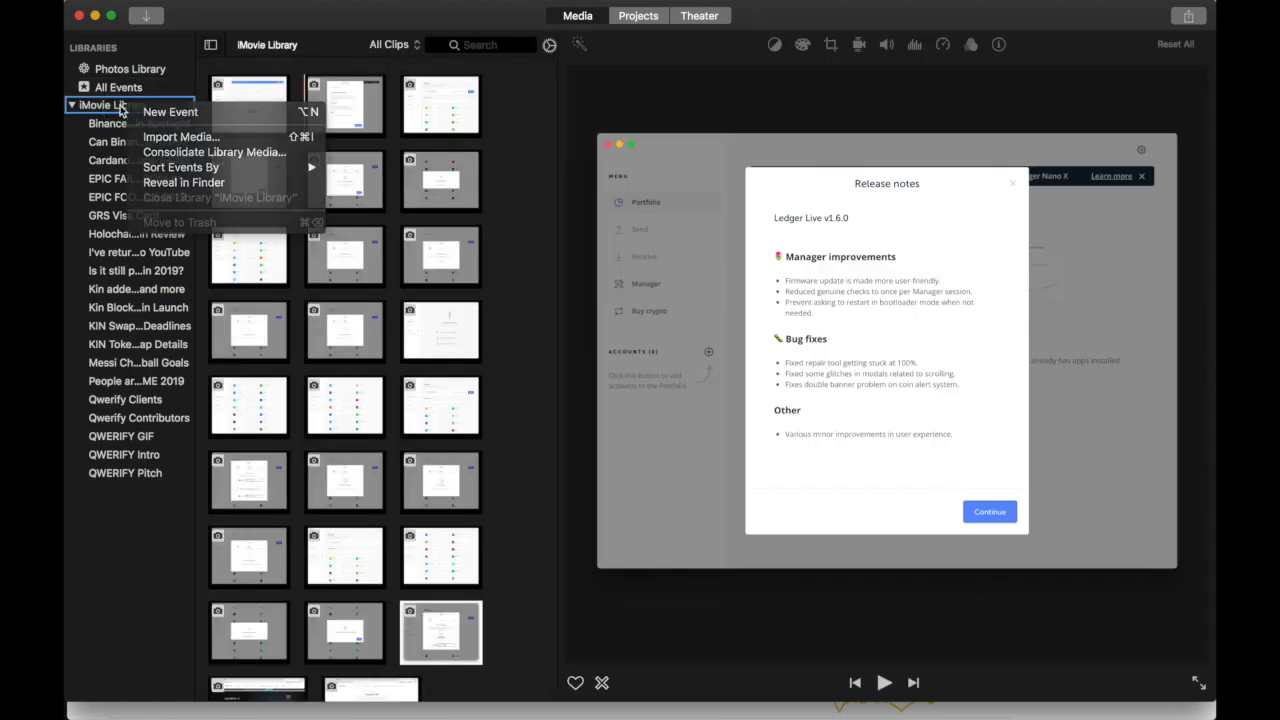
click(120, 123)
- Select all 20 events, delete them with Continue, and show the empty All Events list
click(143, 125)
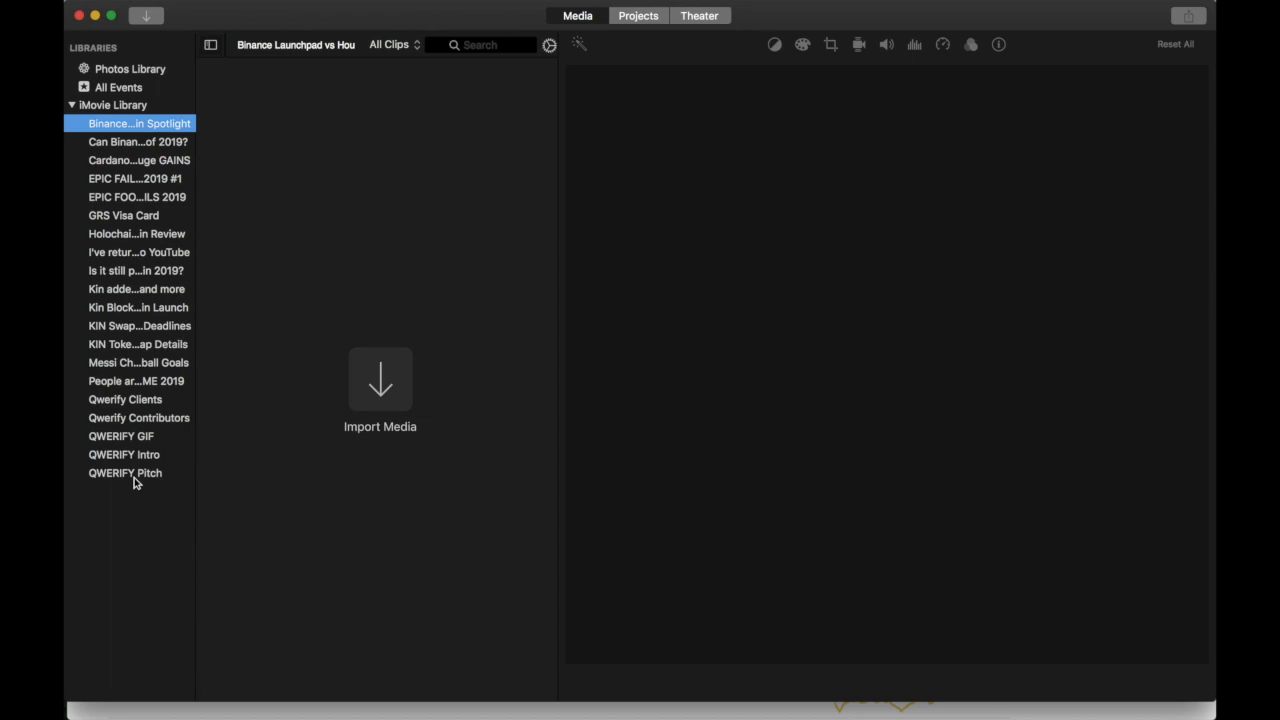
shift+click(135, 478)
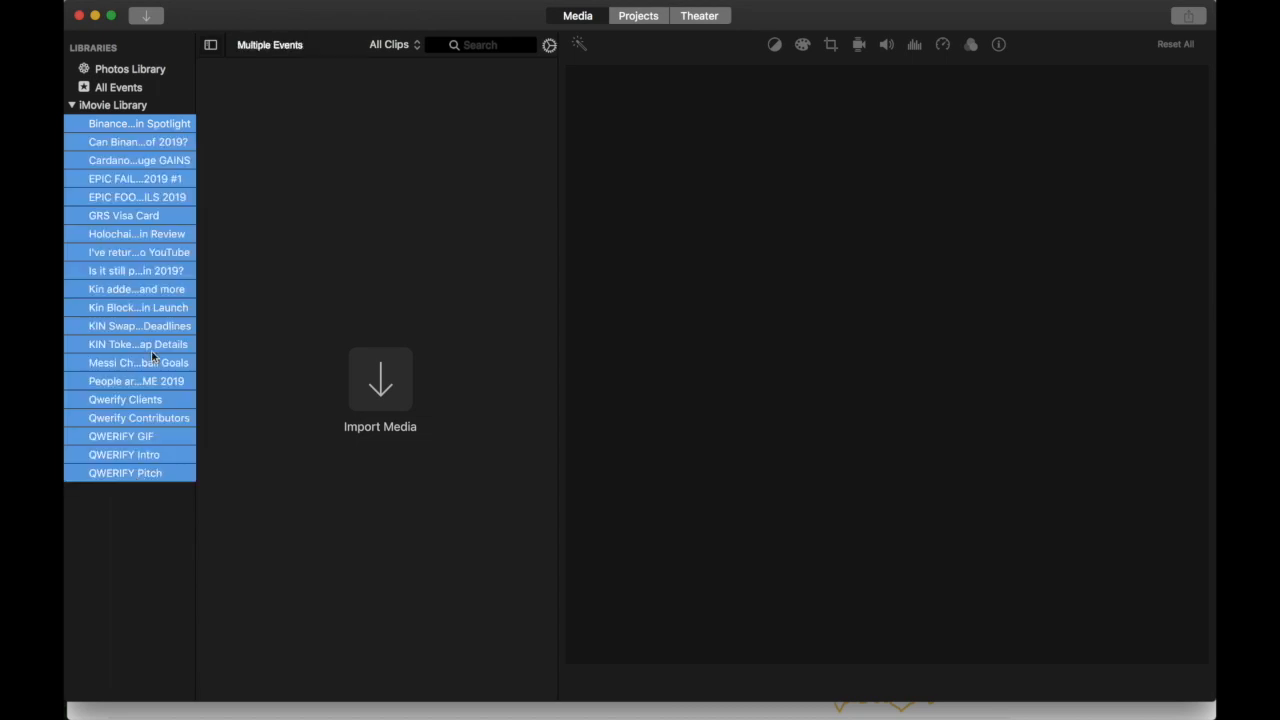
right_click(145, 252)
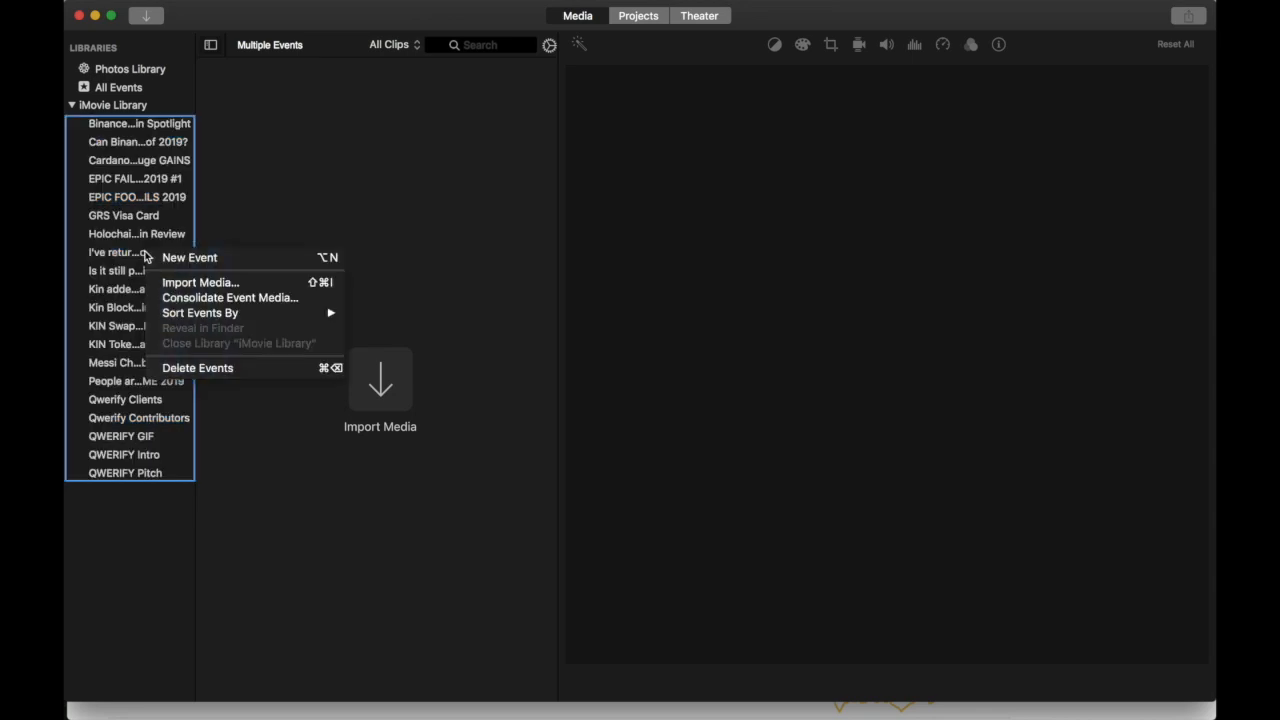
click(180, 369)
click(735, 251)
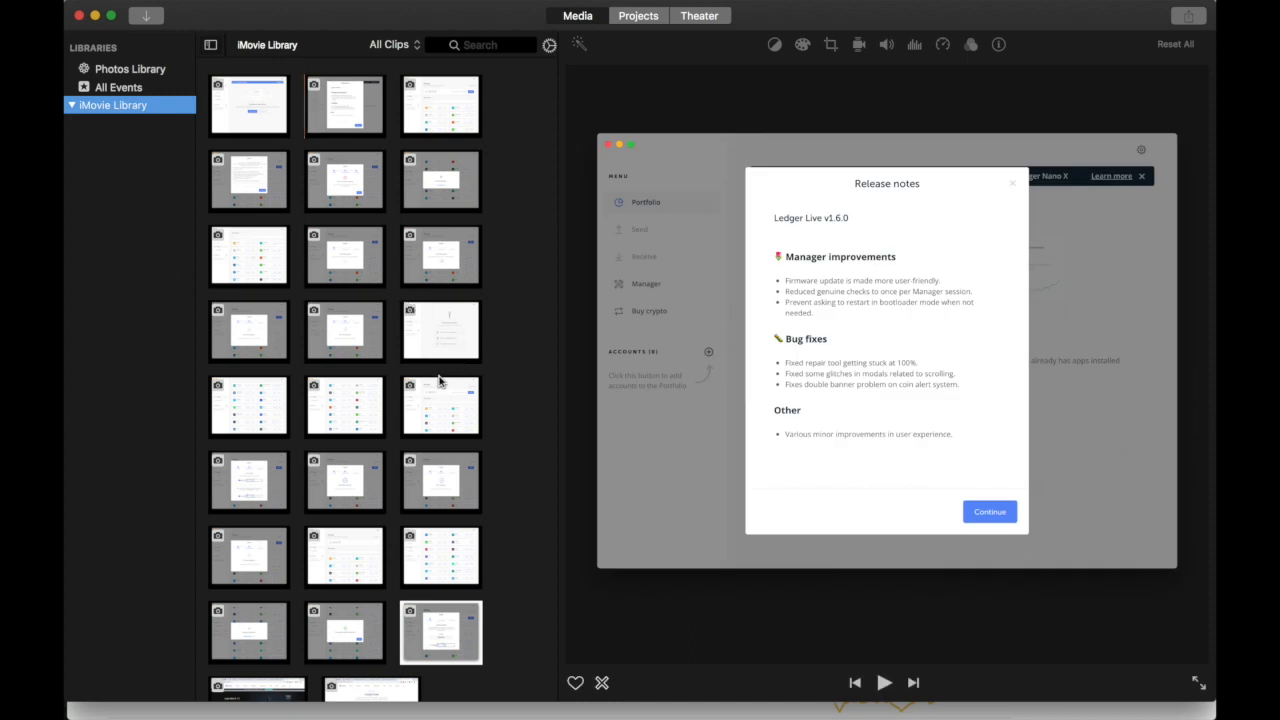
click(478, 392)
scroll(500, 393, down, 3)
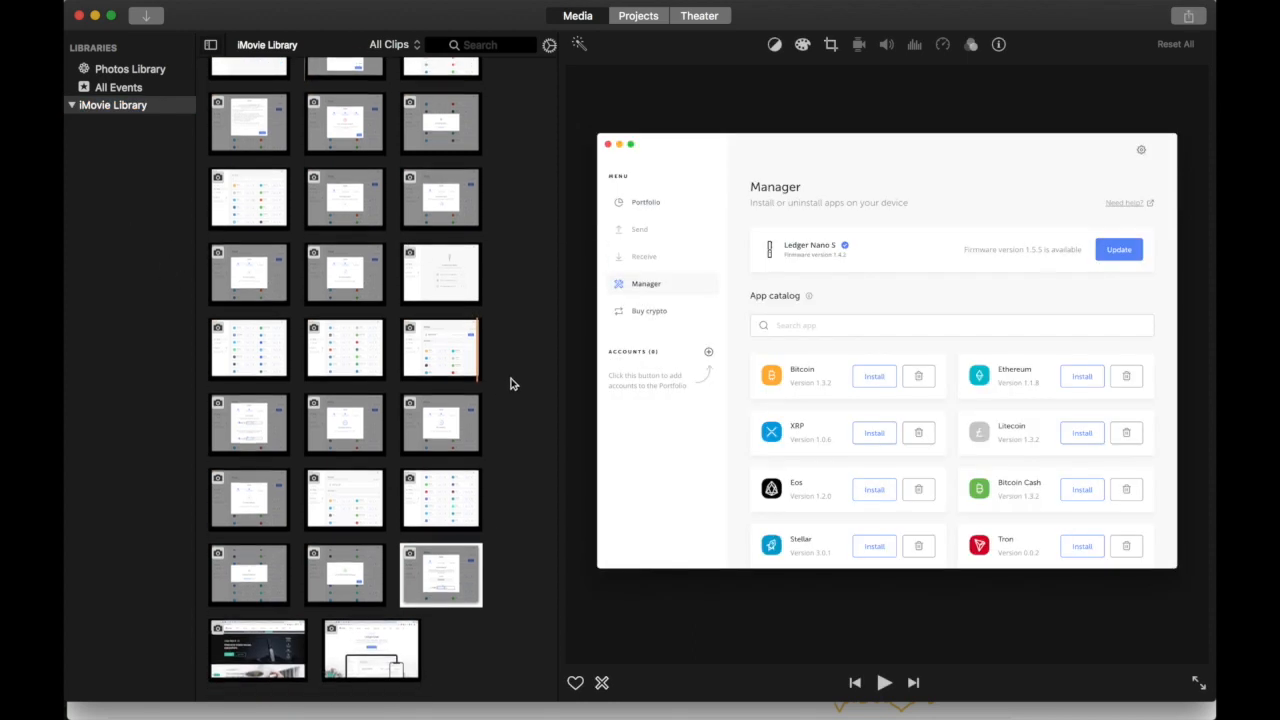
click(118, 88)
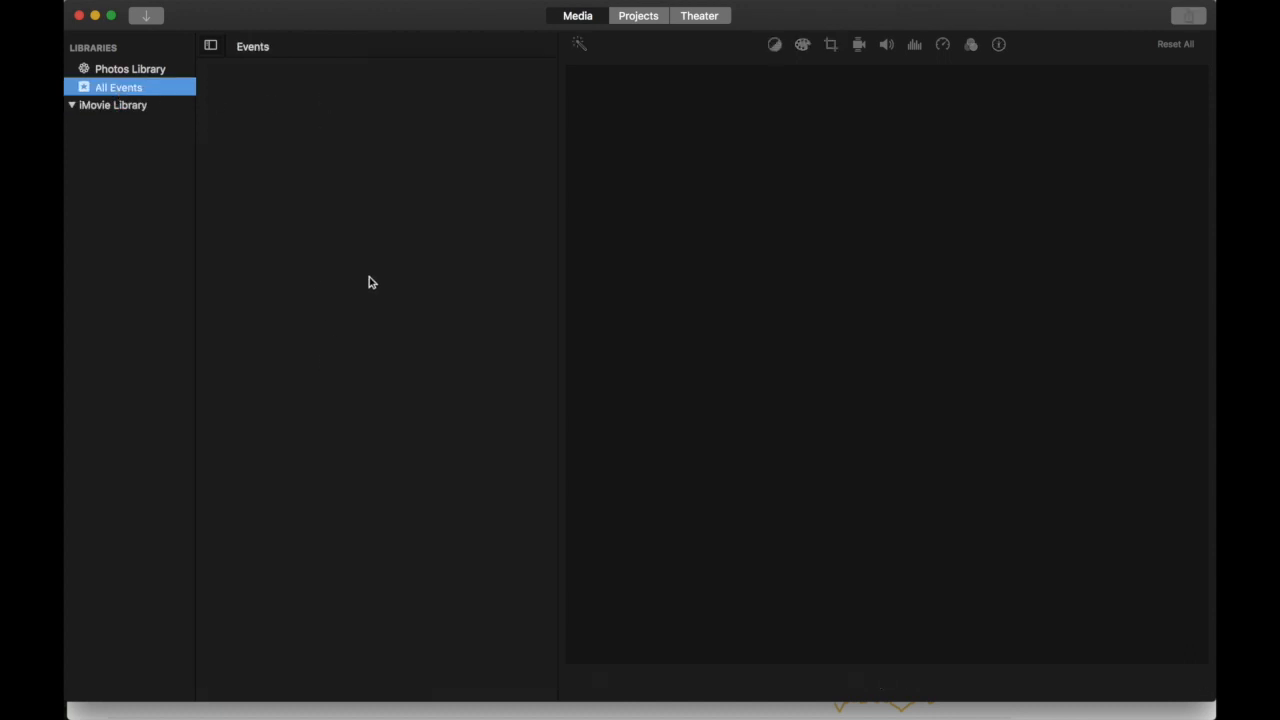
- In Finder, Get Info on iMovie Library shows it still at 78.81 GB; close and deselect
key(super+Tab)
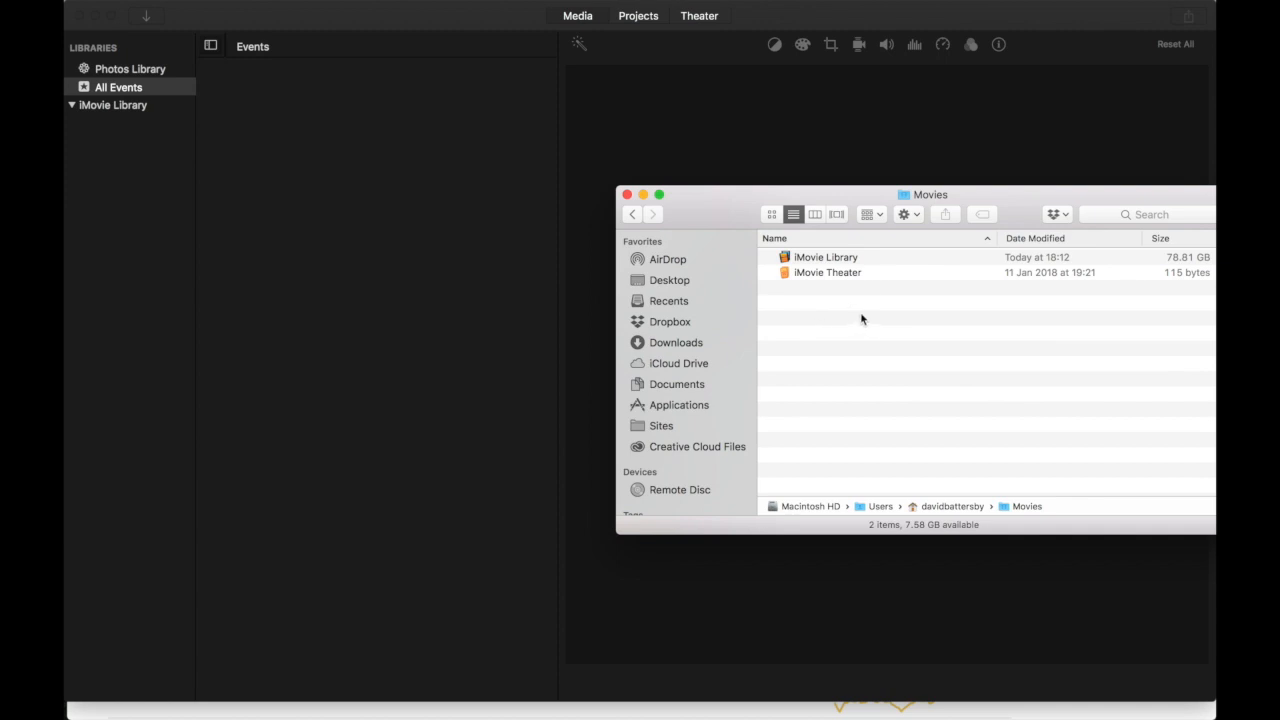
click(828, 262)
right_click(845, 262)
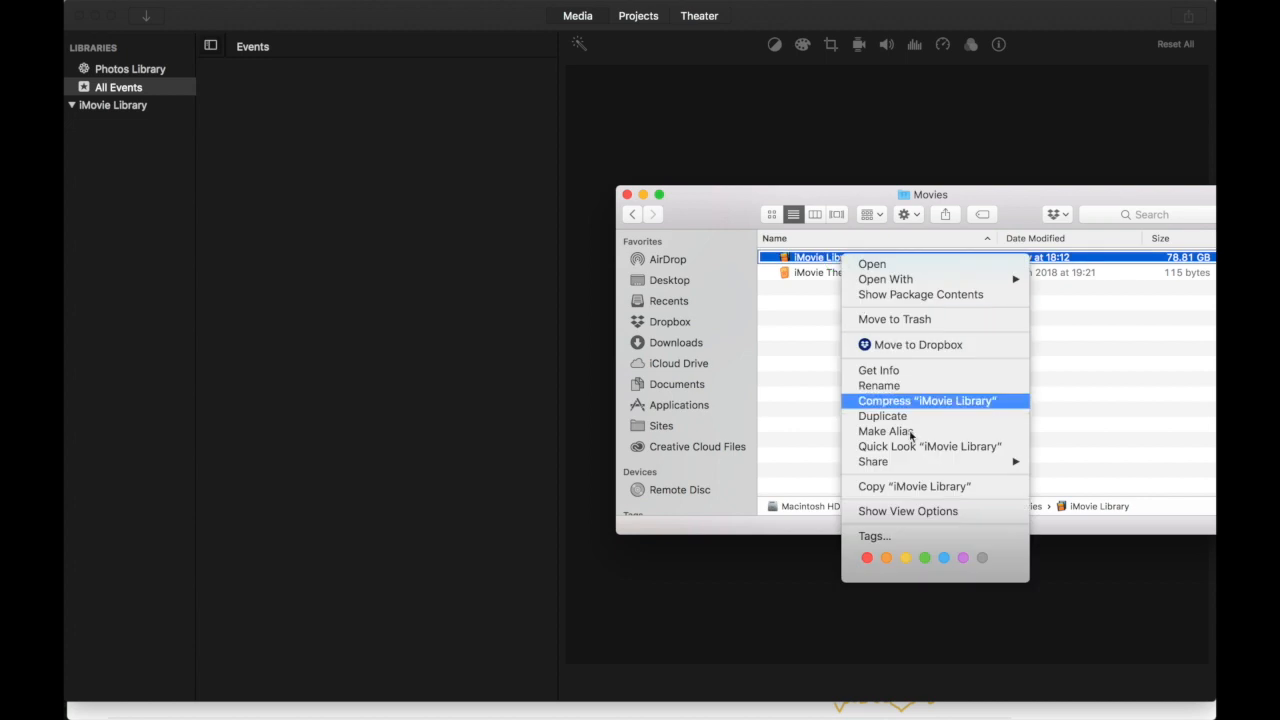
click(886, 372)
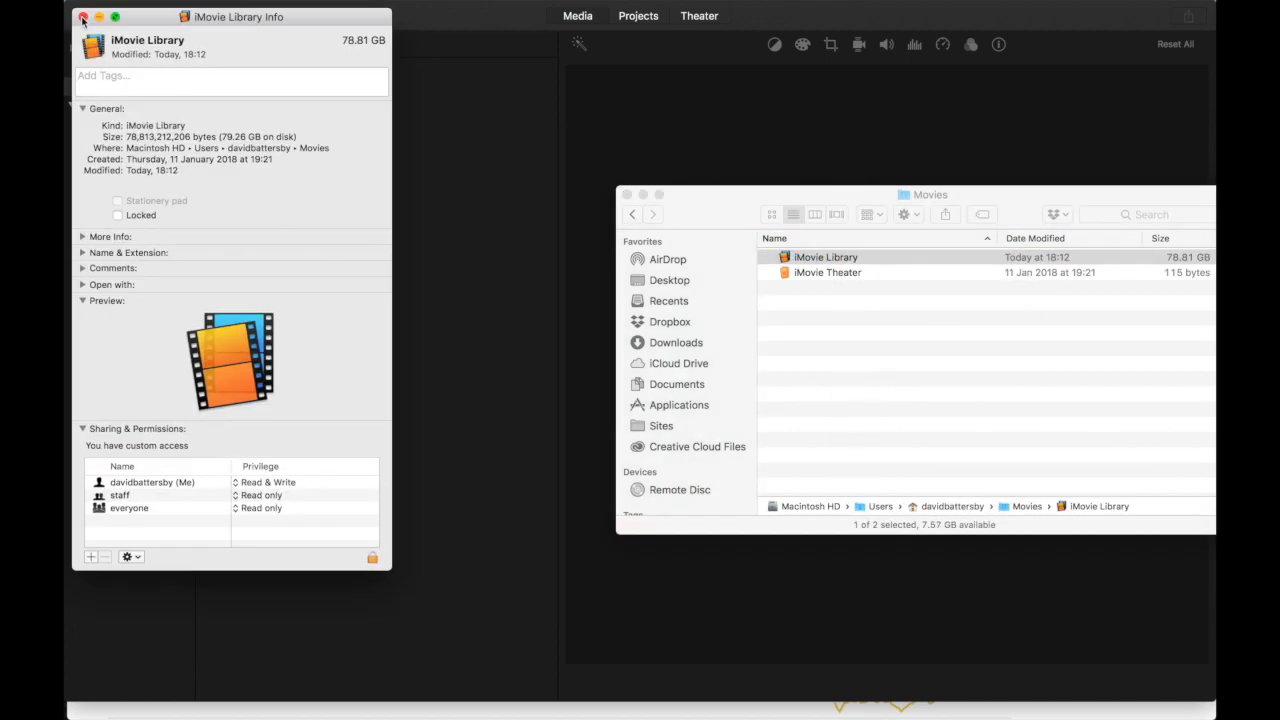
click(83, 18)
click(862, 353)
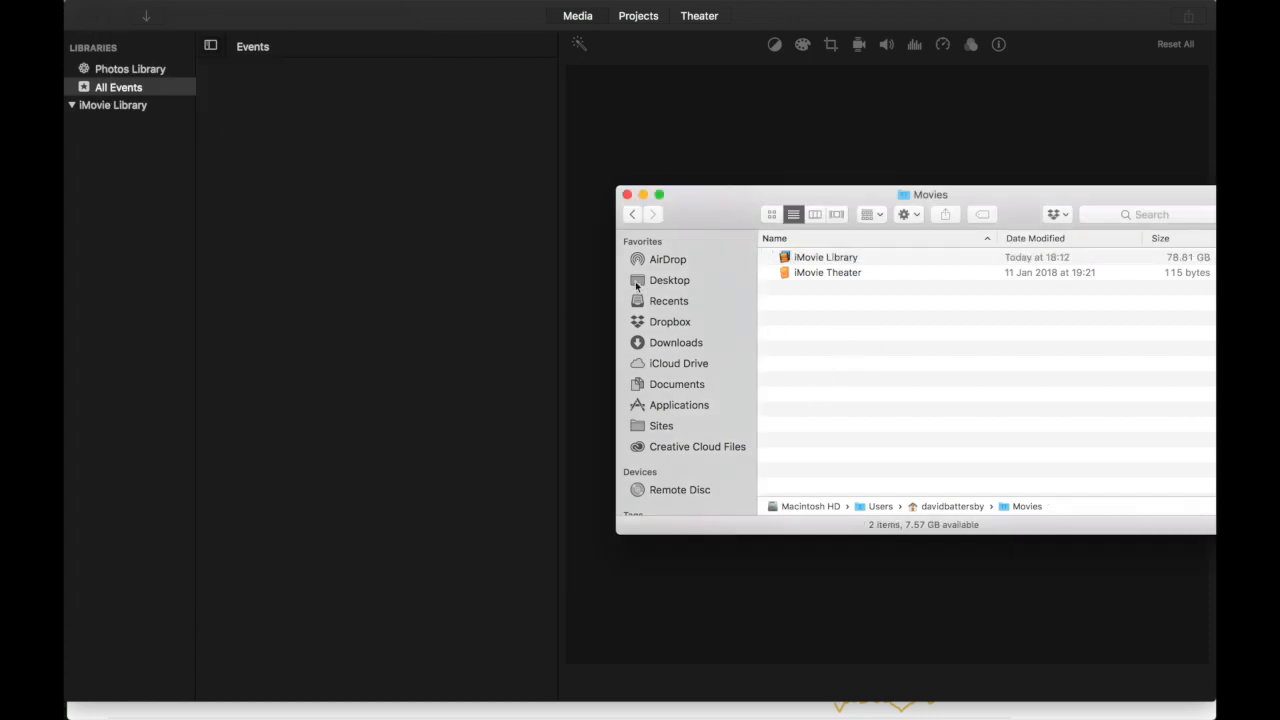
- Relaunch iMovie by searching 'im' in Launchpad
click(349, 205)
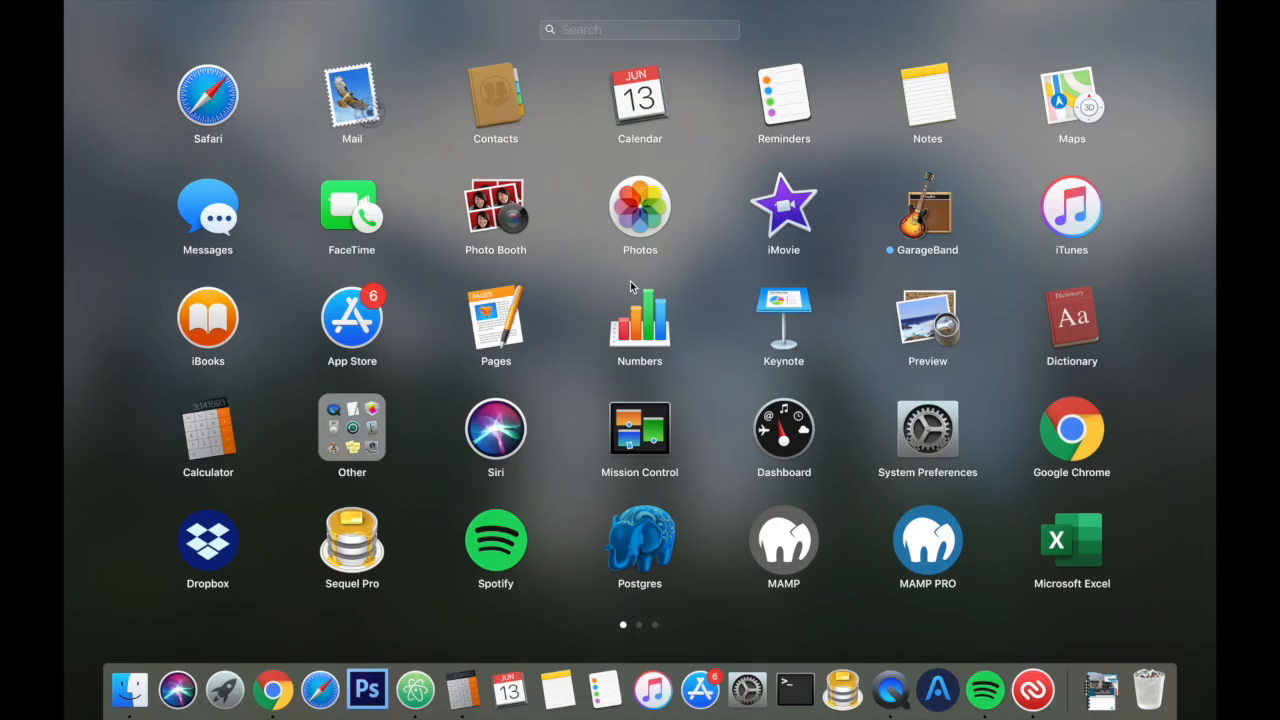
text(im)
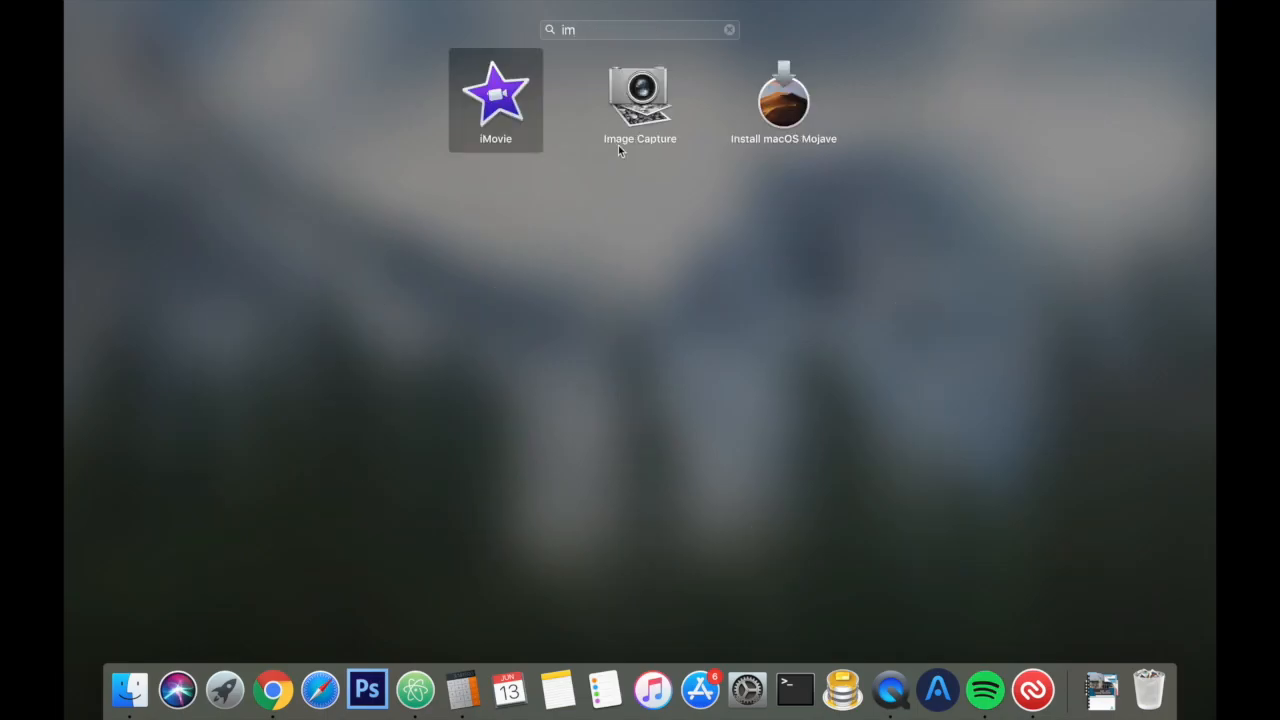
click(488, 87)
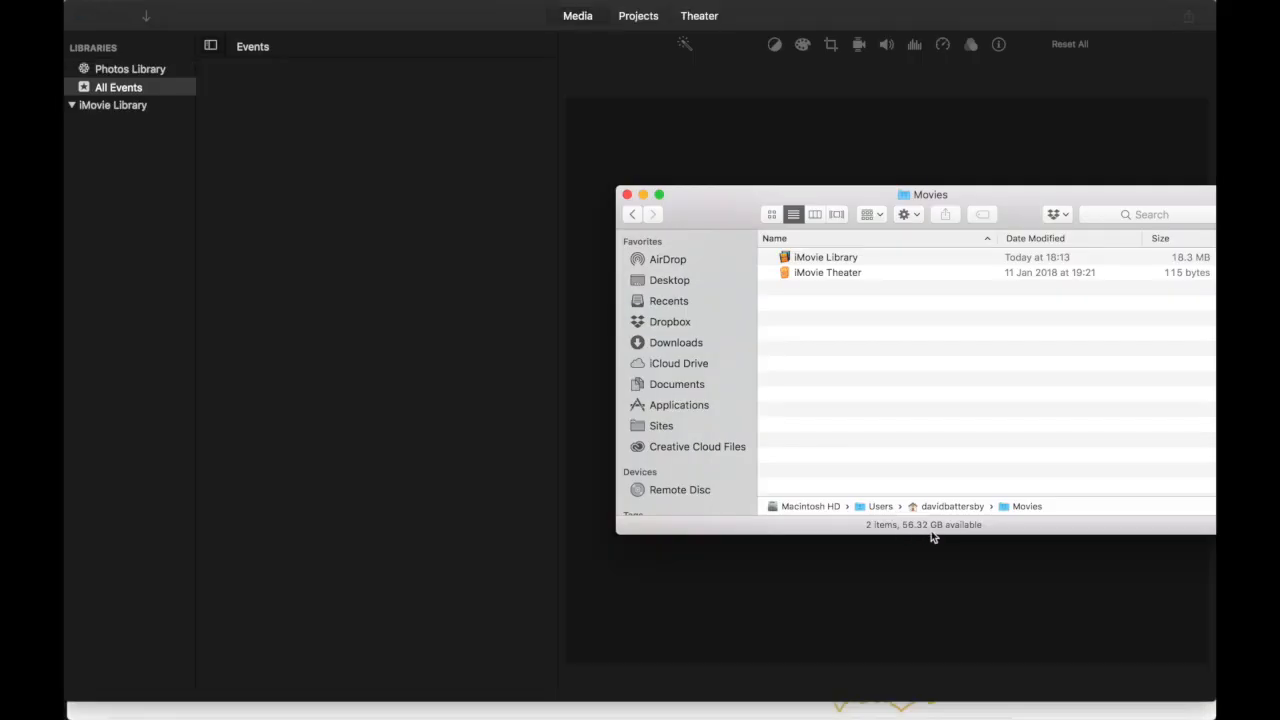
- Get Info on iMovie Library to confirm it is now 18.9 MB on disk, then close and deselect
click(825, 259)
right_click(823, 262)
click(862, 372)
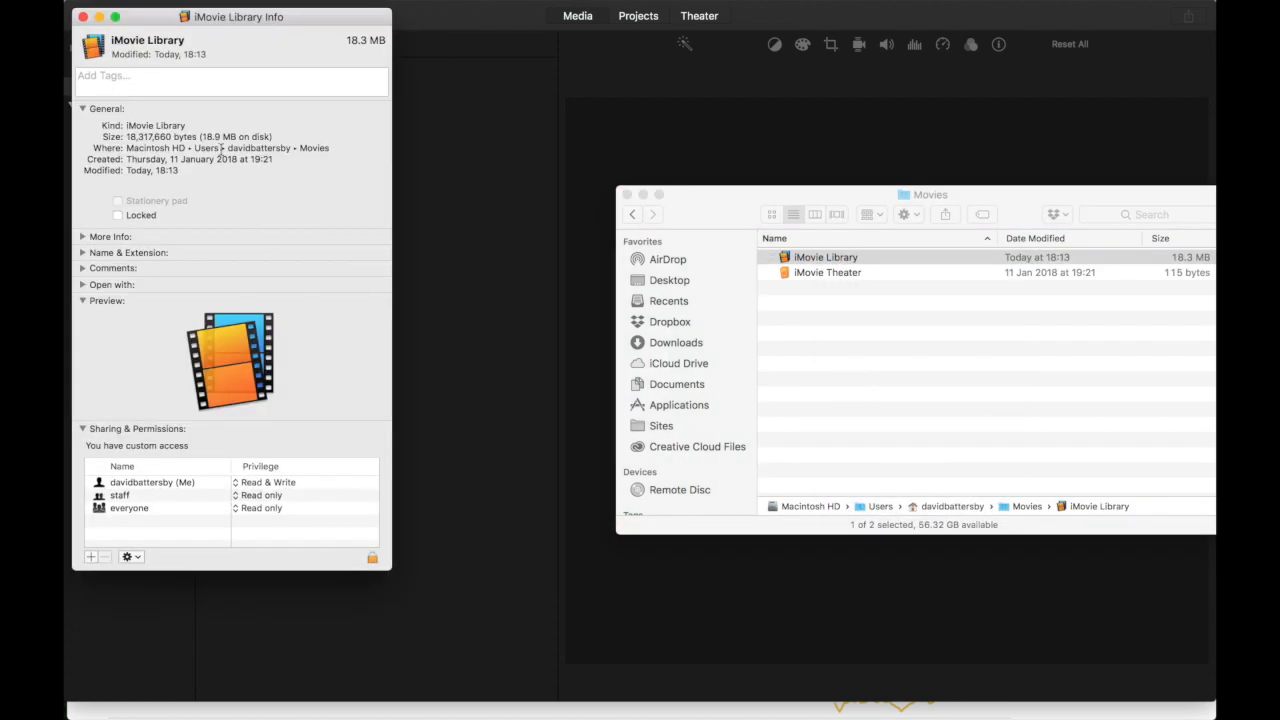
drag(221, 139, 205, 137)
click(238, 145)
click(82, 18)
click(1074, 421)
- Bring the Movies folder window forward, move it down and left, and close the Trash window
key(super+Tab)
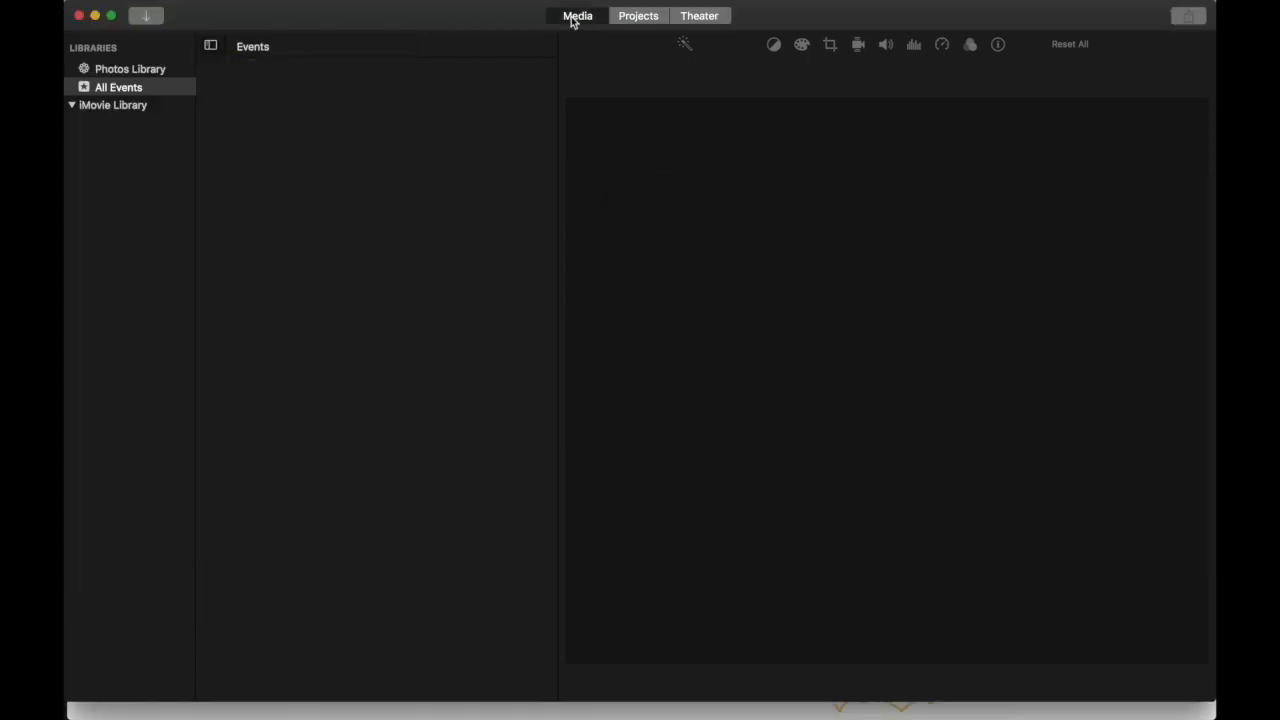
key(super+Tab)
key(super+Tab)
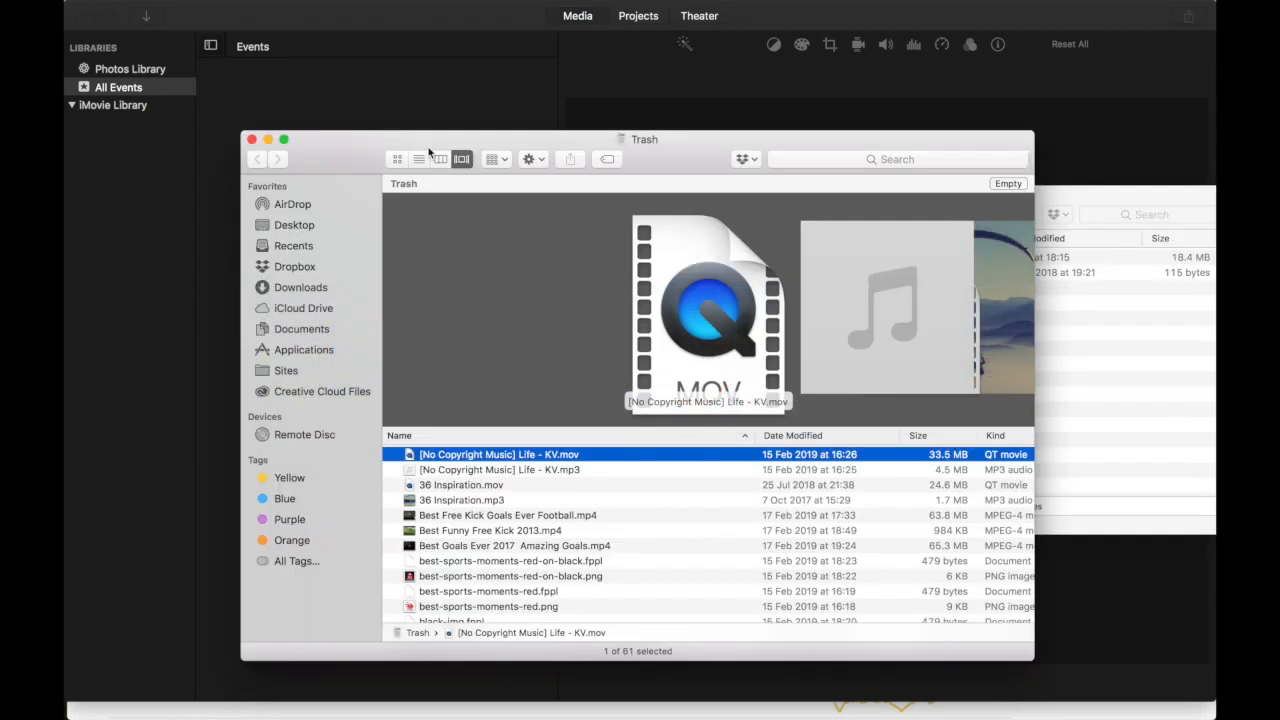
click(1105, 331)
drag(756, 201, 644, 221)
click(251, 139)
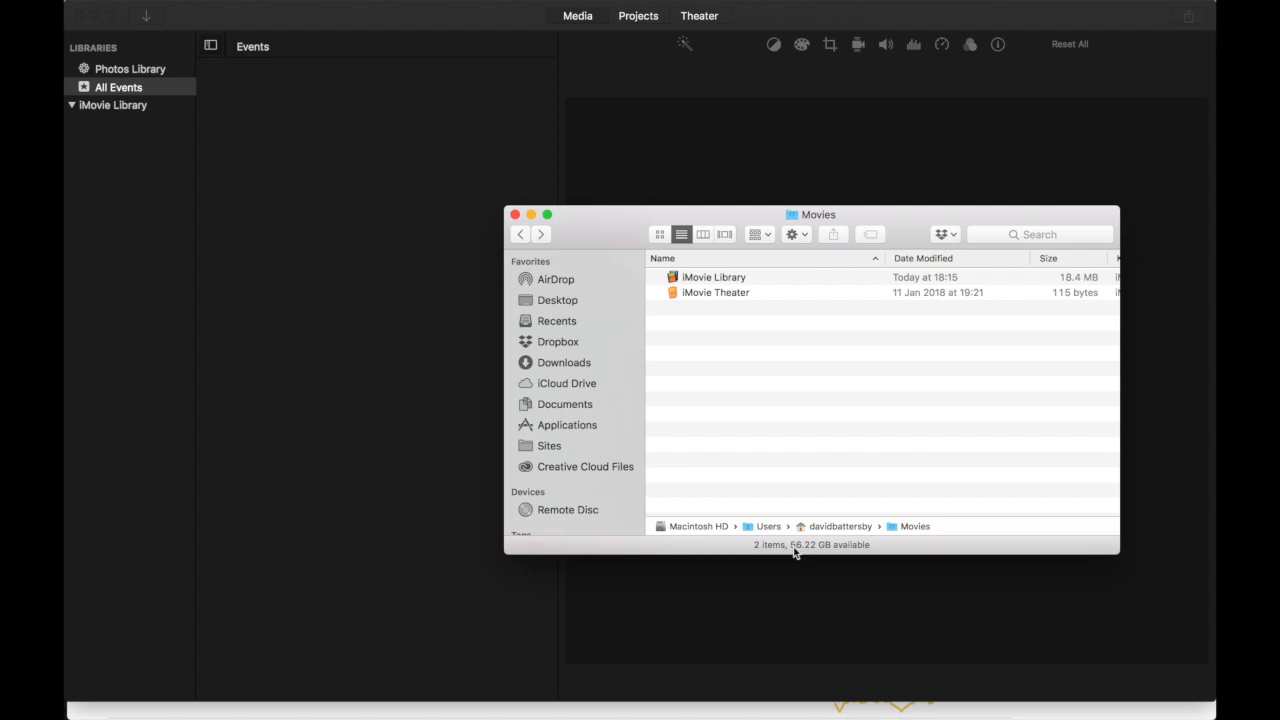
- Empty the Trash permanently, freeing space to 63.49 GB, then return to iMovie
mouse_move(1106, 700)
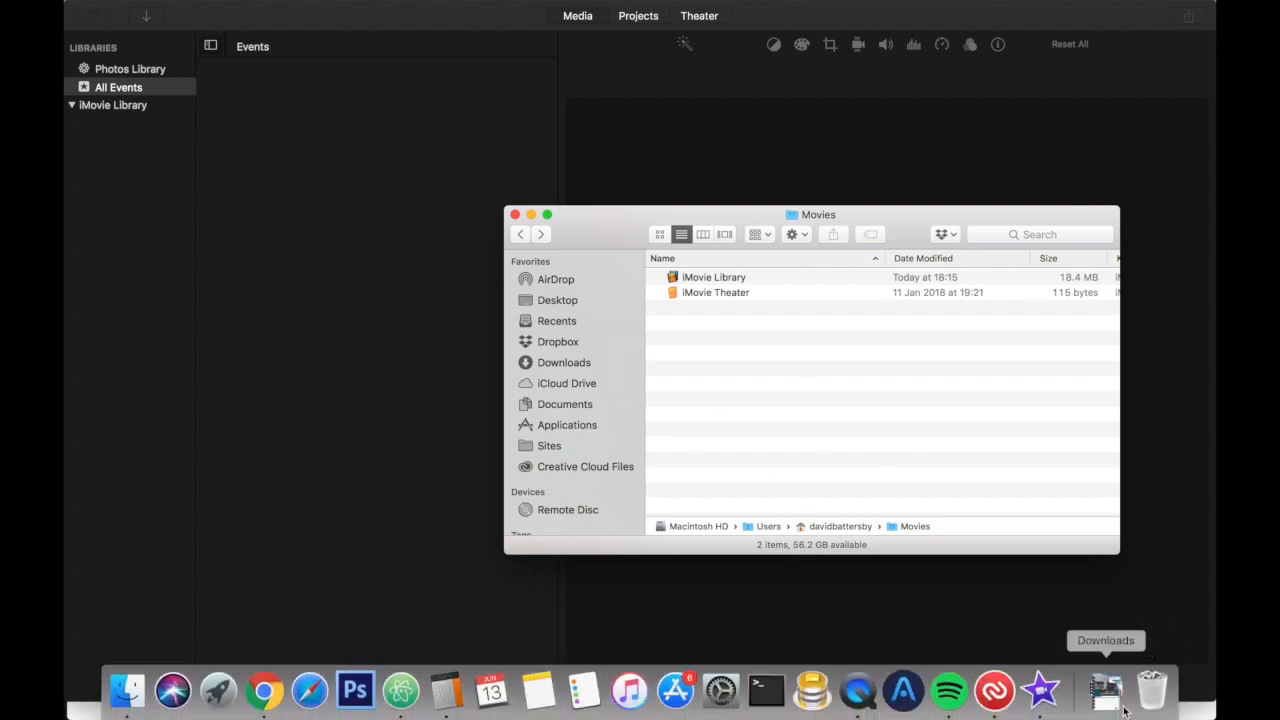
click(1153, 692)
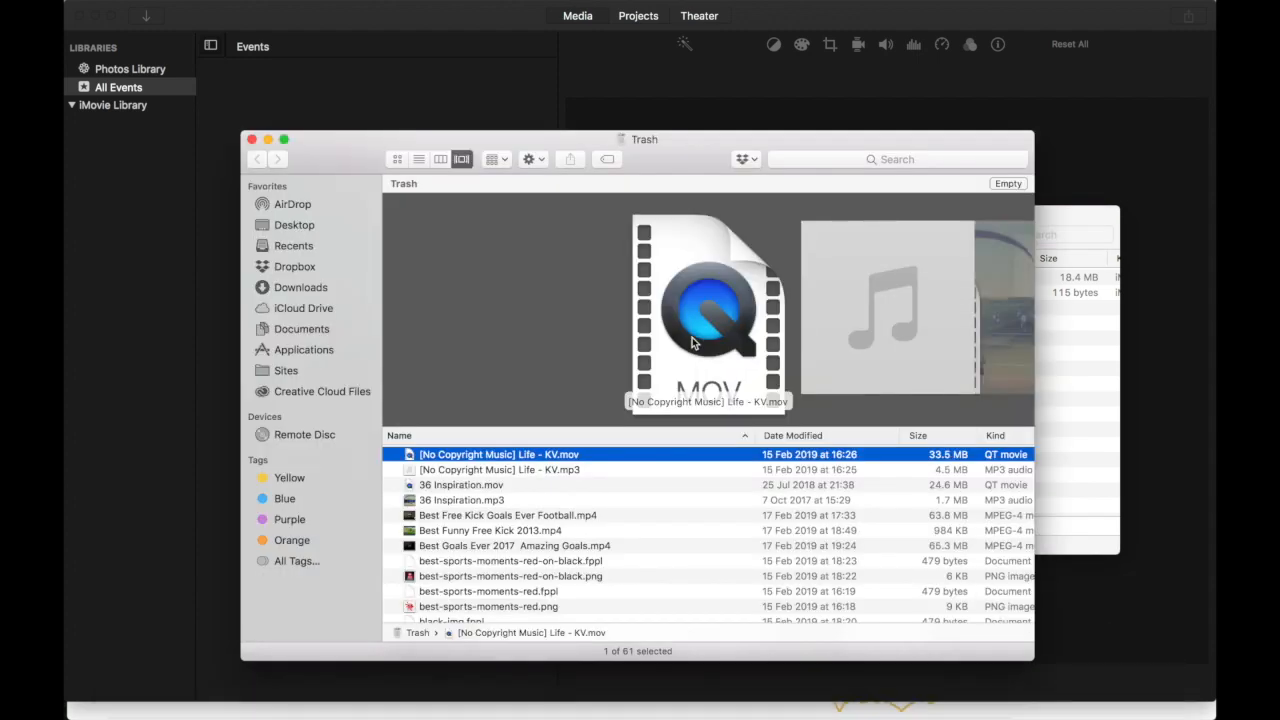
scroll(561, 558, down, 5)
scroll(561, 558, down, 5)
scroll(563, 555, up, 15)
click(1008, 183)
click(766, 255)
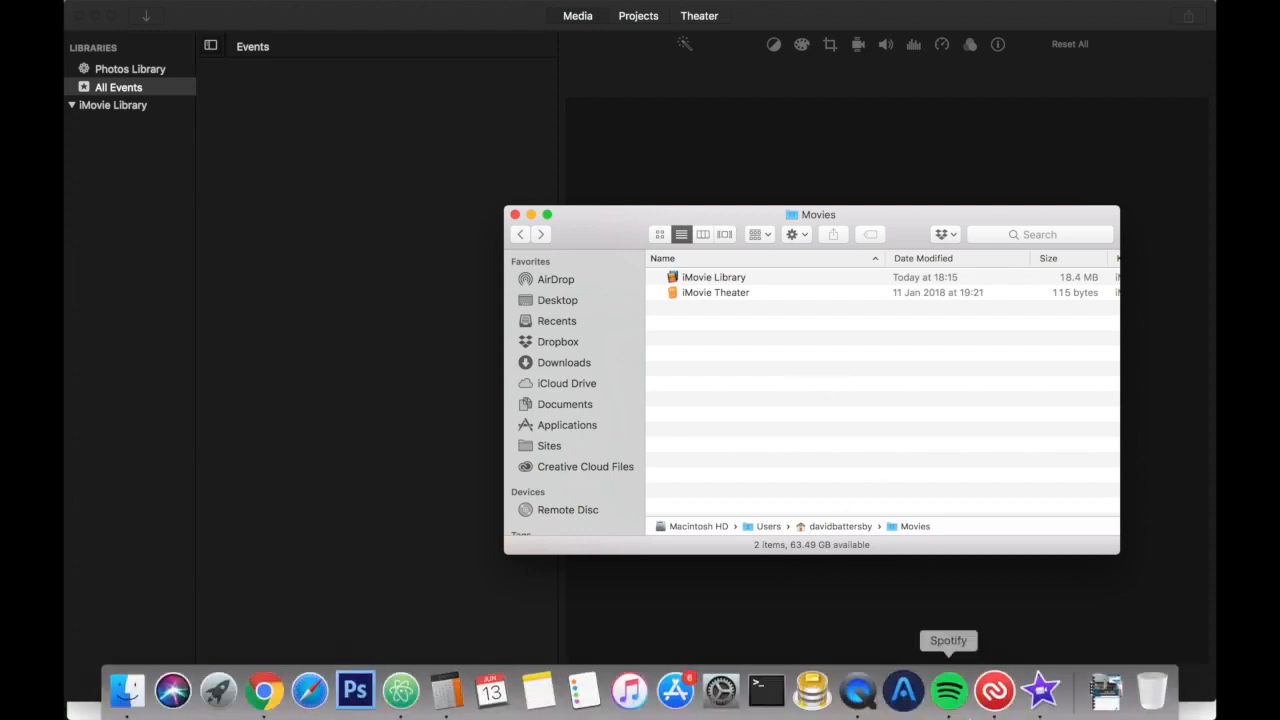
click(316, 128)
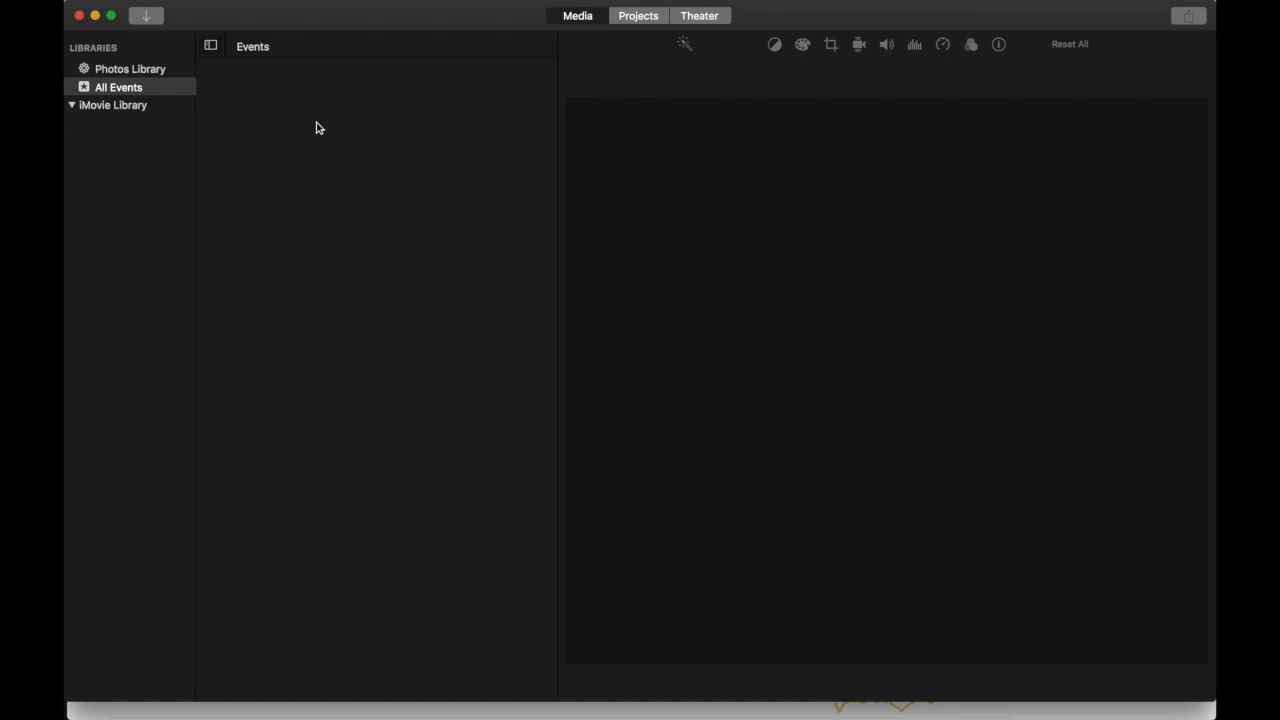